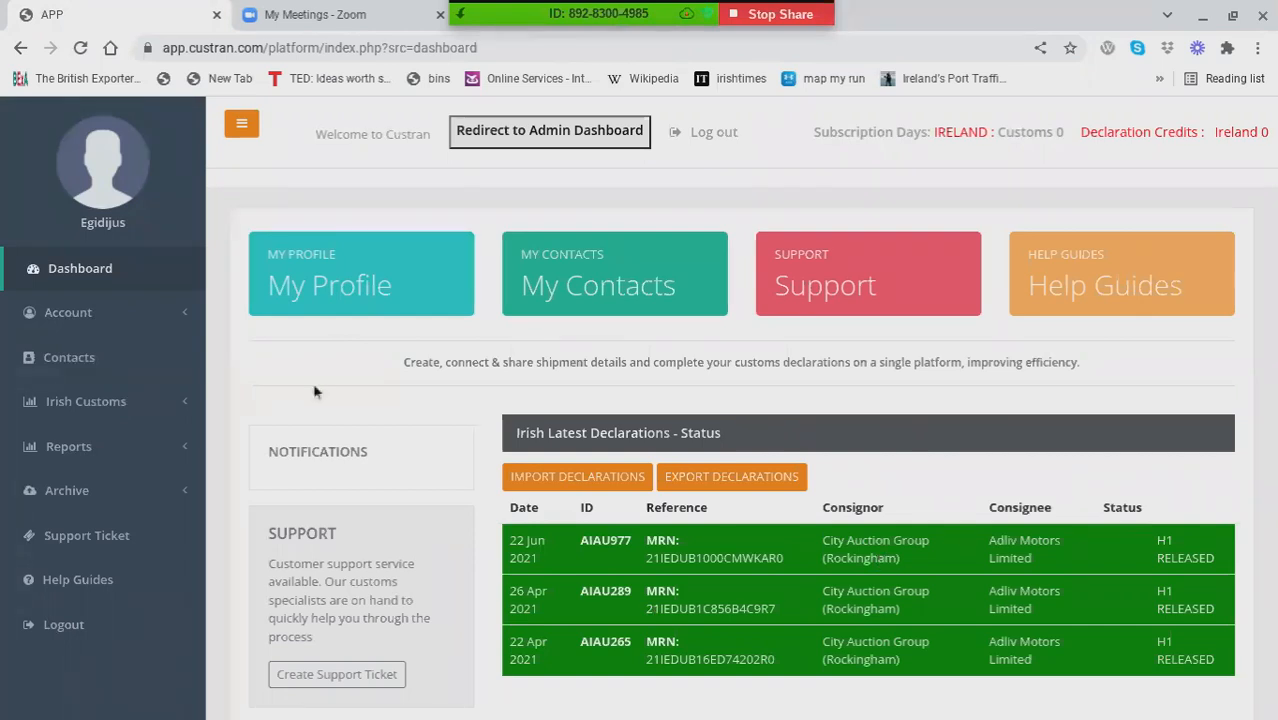
Step: Open the account's digital certificates page to view the uploaded ROS certificates
left_click(107, 322)
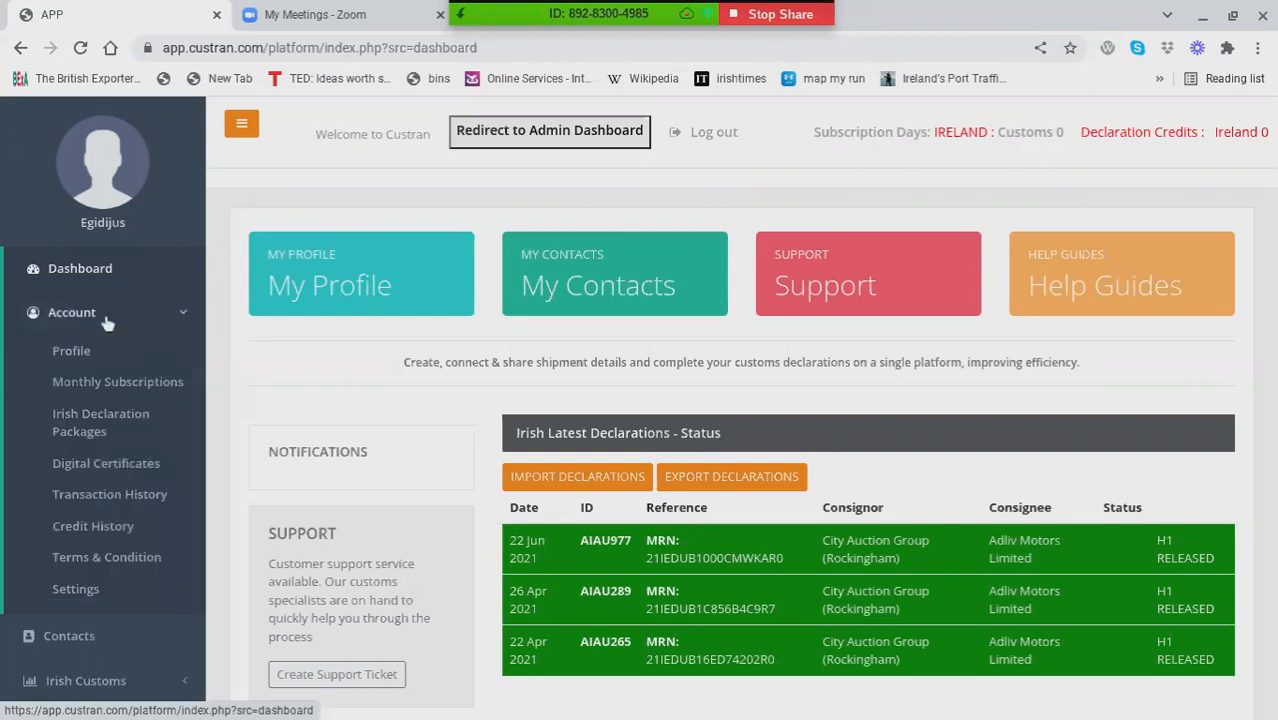
left_click(122, 470)
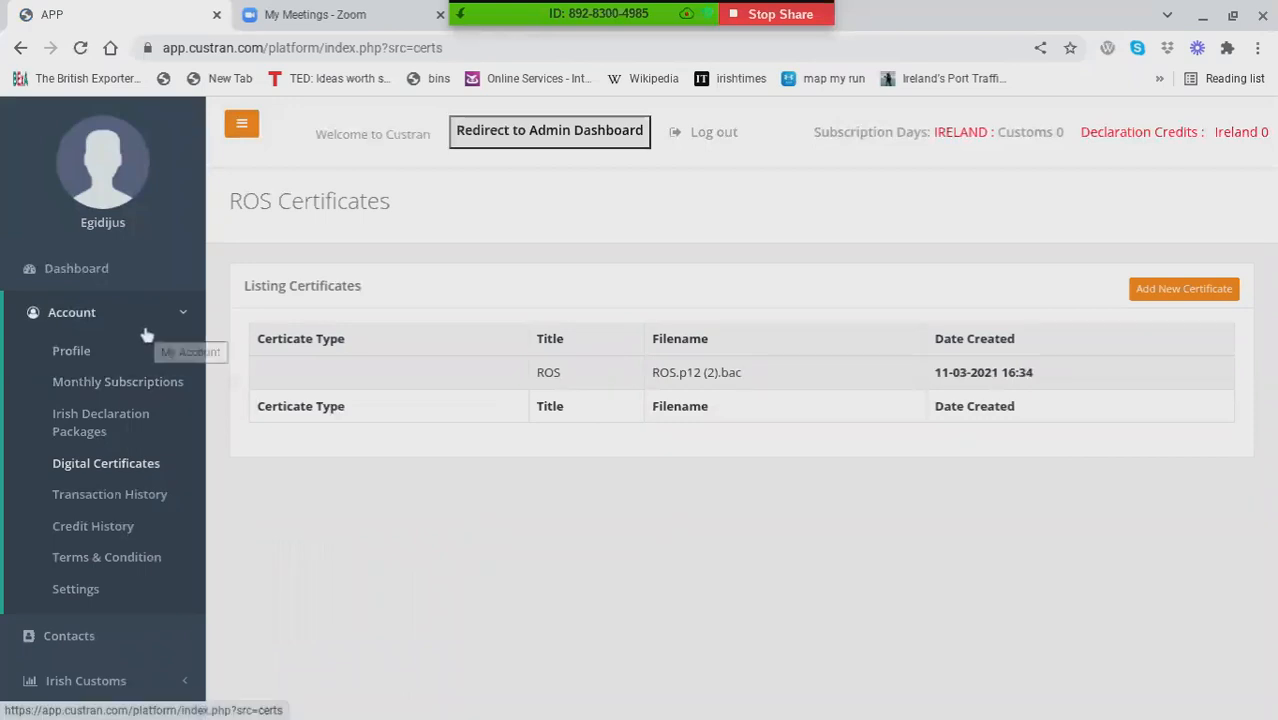
left_click(142, 316)
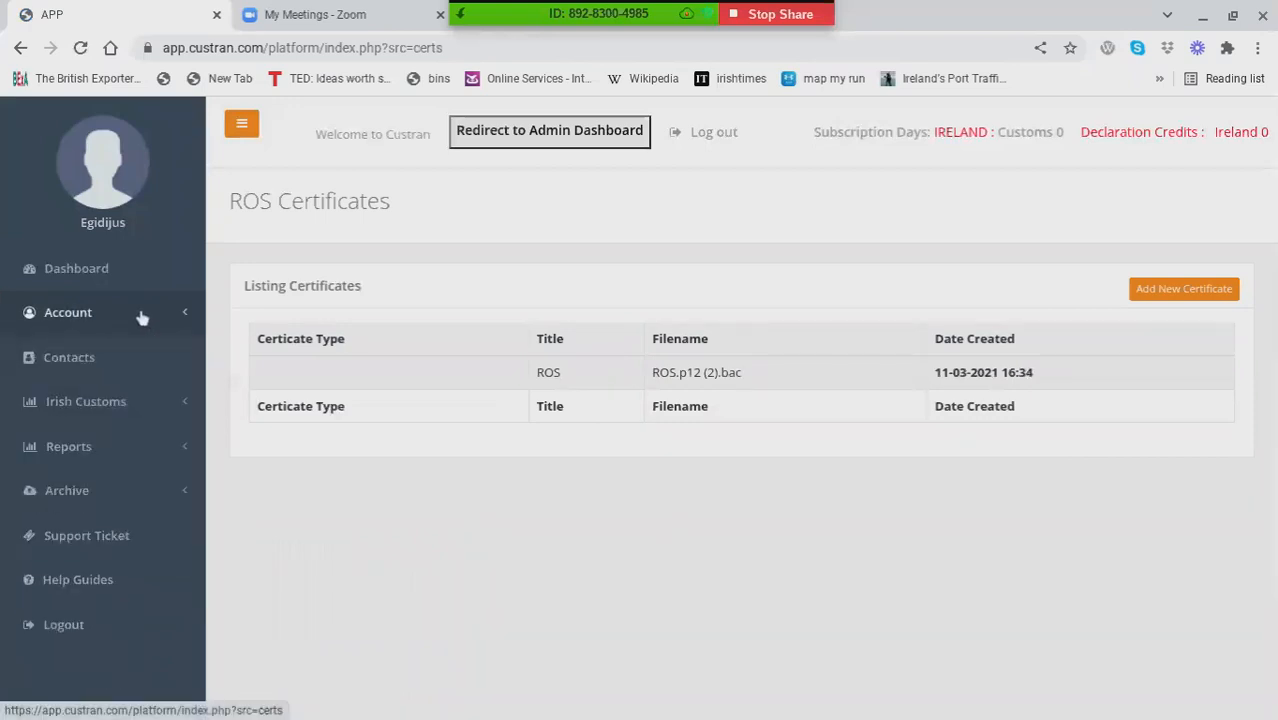
Step: Open the Adliv Motors Limited contact from the contact list and view its contact and company info details
left_click(105, 367)
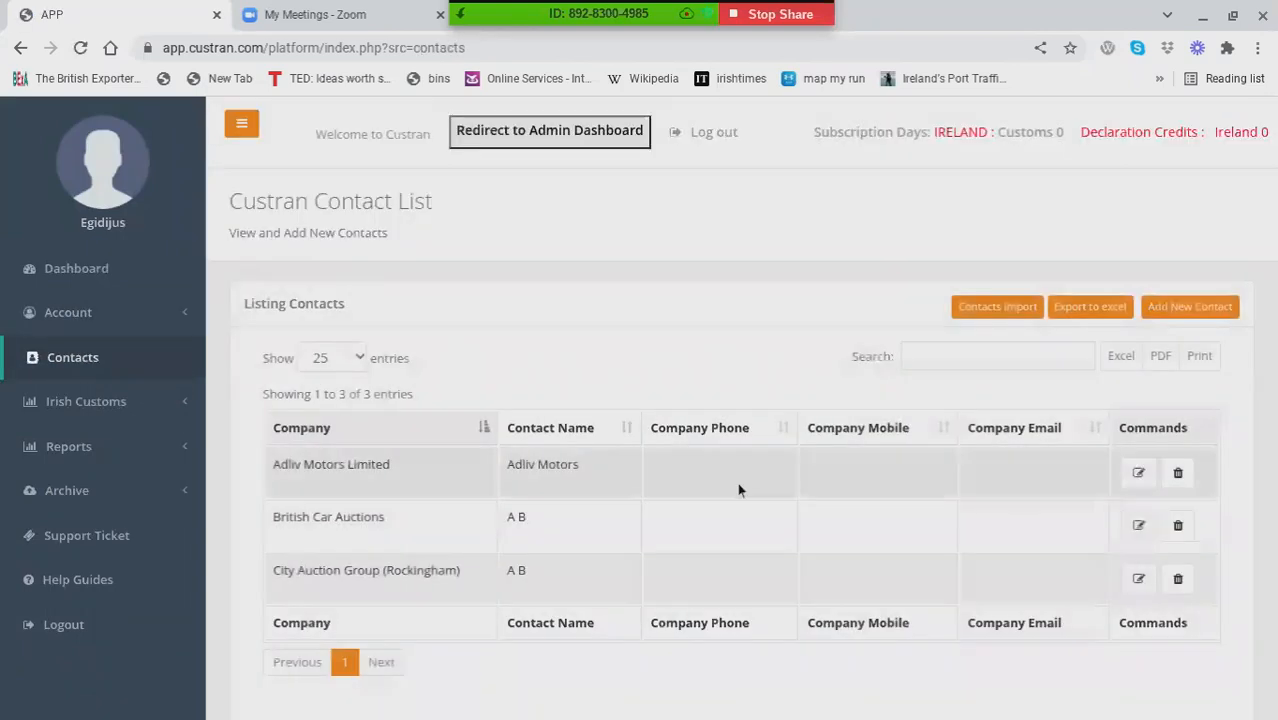
left_click(1138, 476)
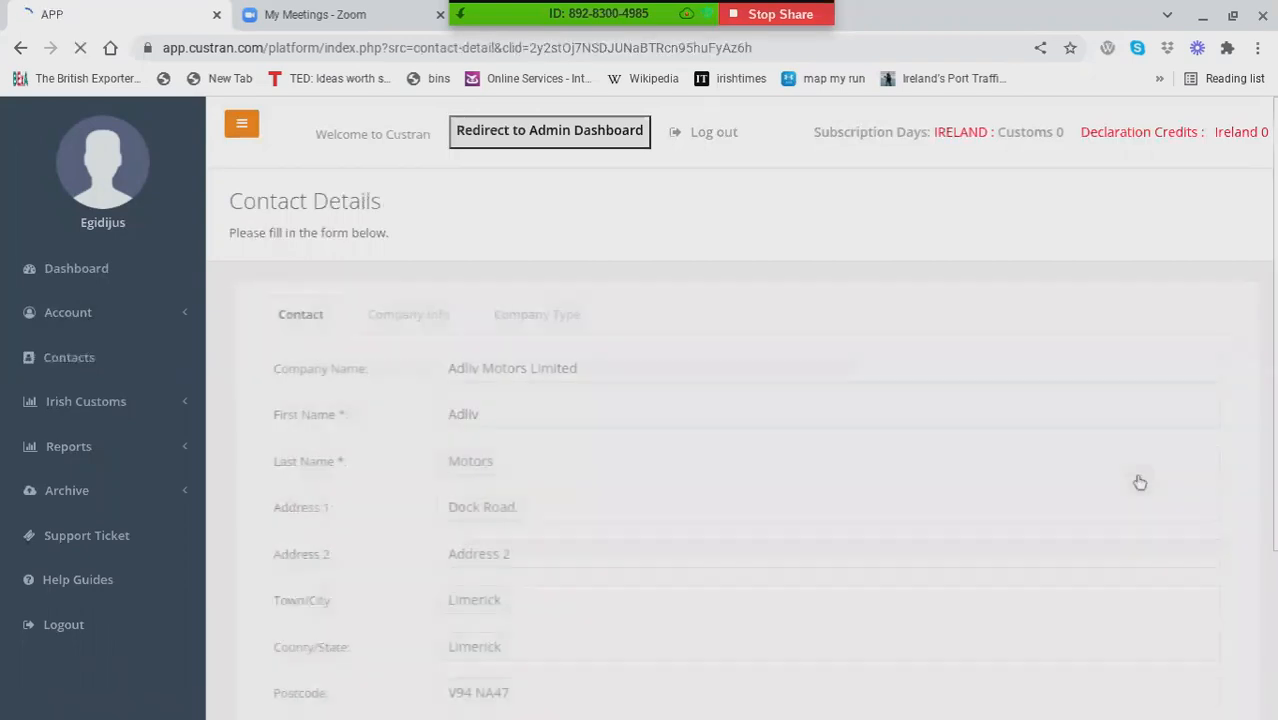
scroll(599, 466, "down", 1)
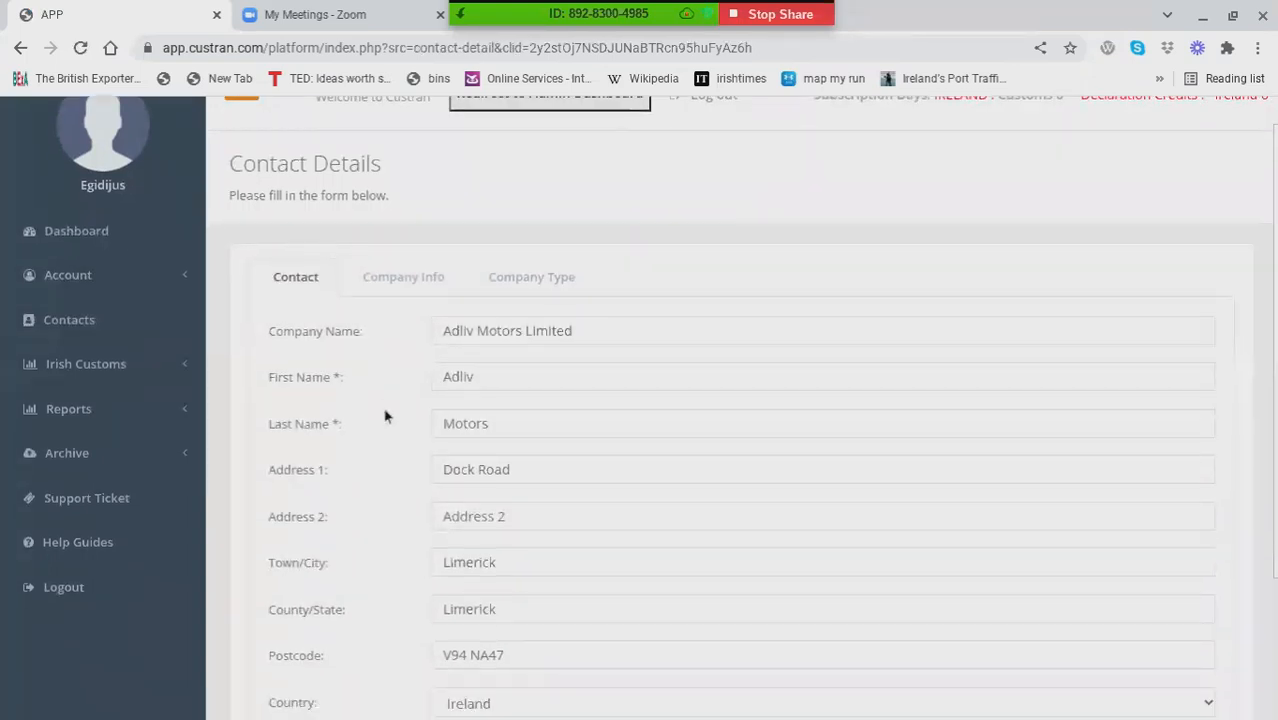
left_click(410, 287)
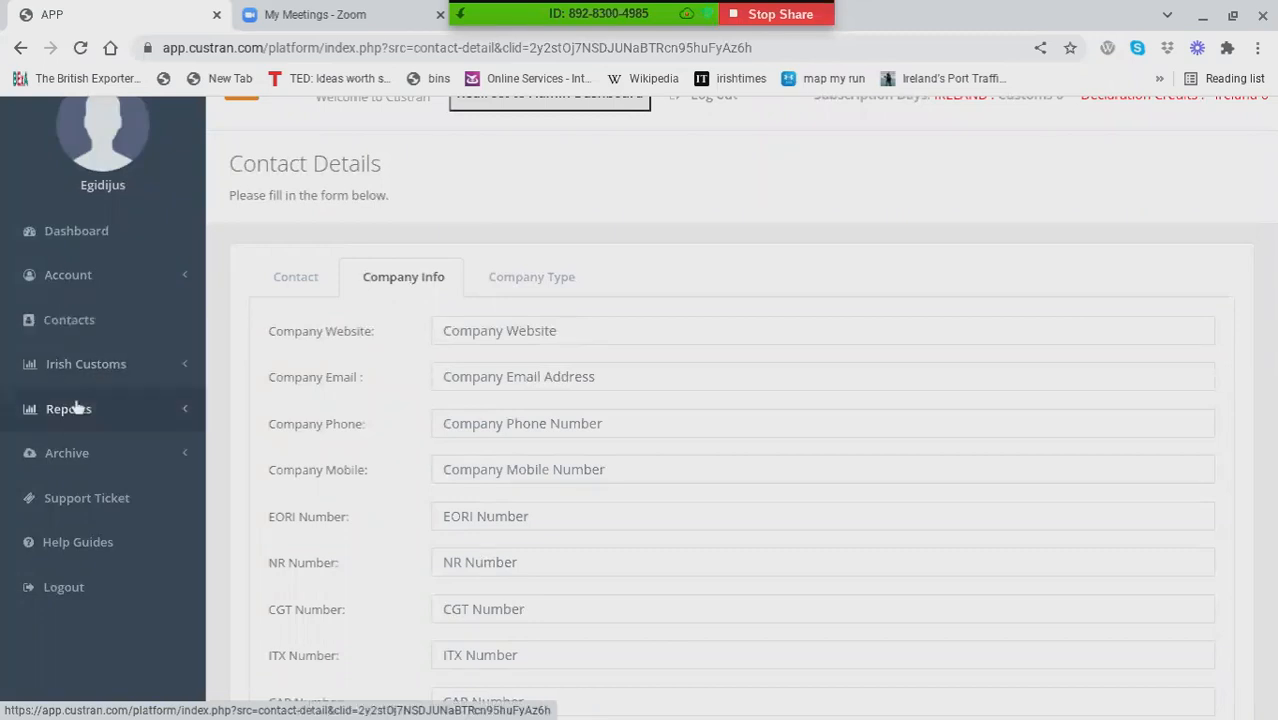
Step: Open the Nissan Qashqai product under Irish Customs and review its code details, from commodity code to procedure codes
left_click(98, 368)
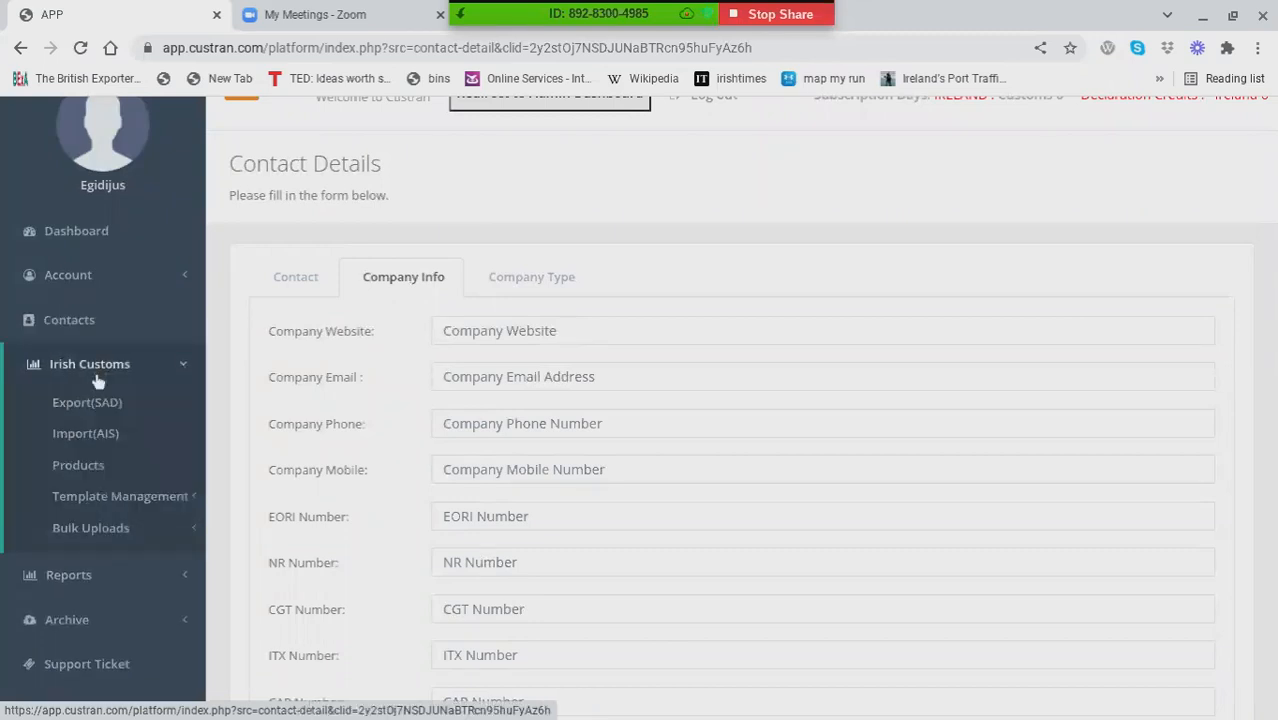
left_click(85, 470)
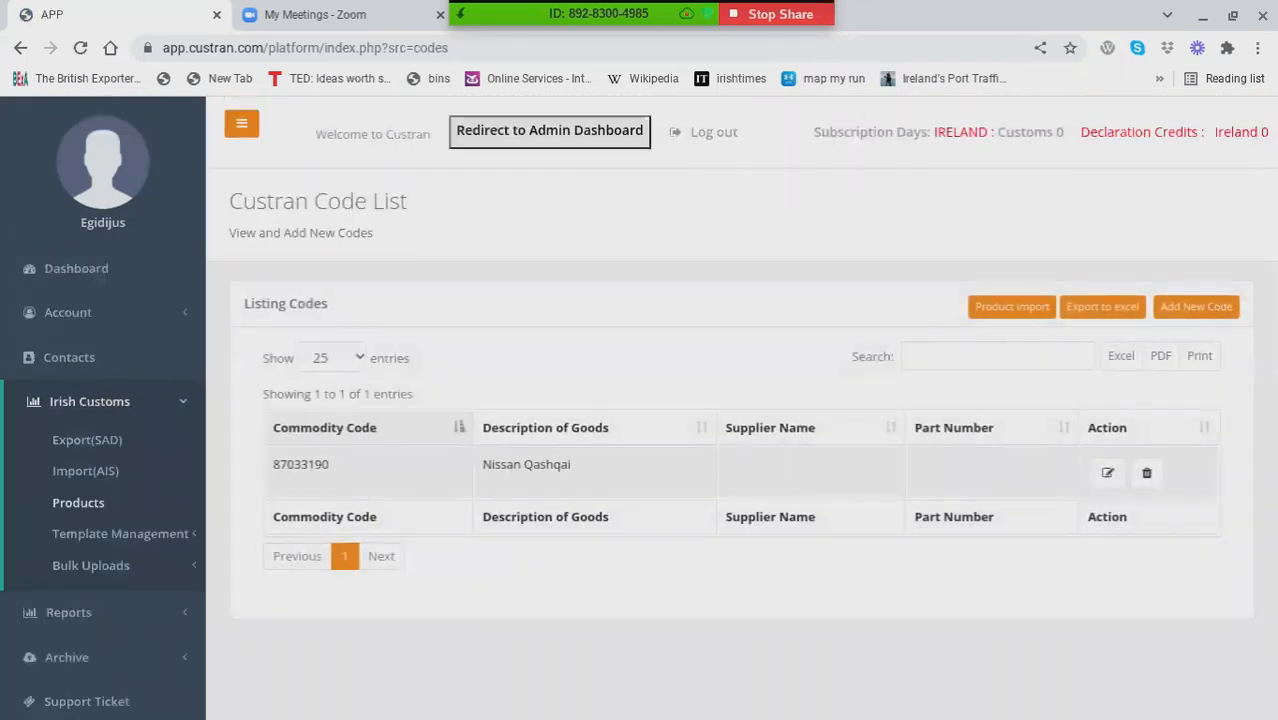
left_click(1107, 474)
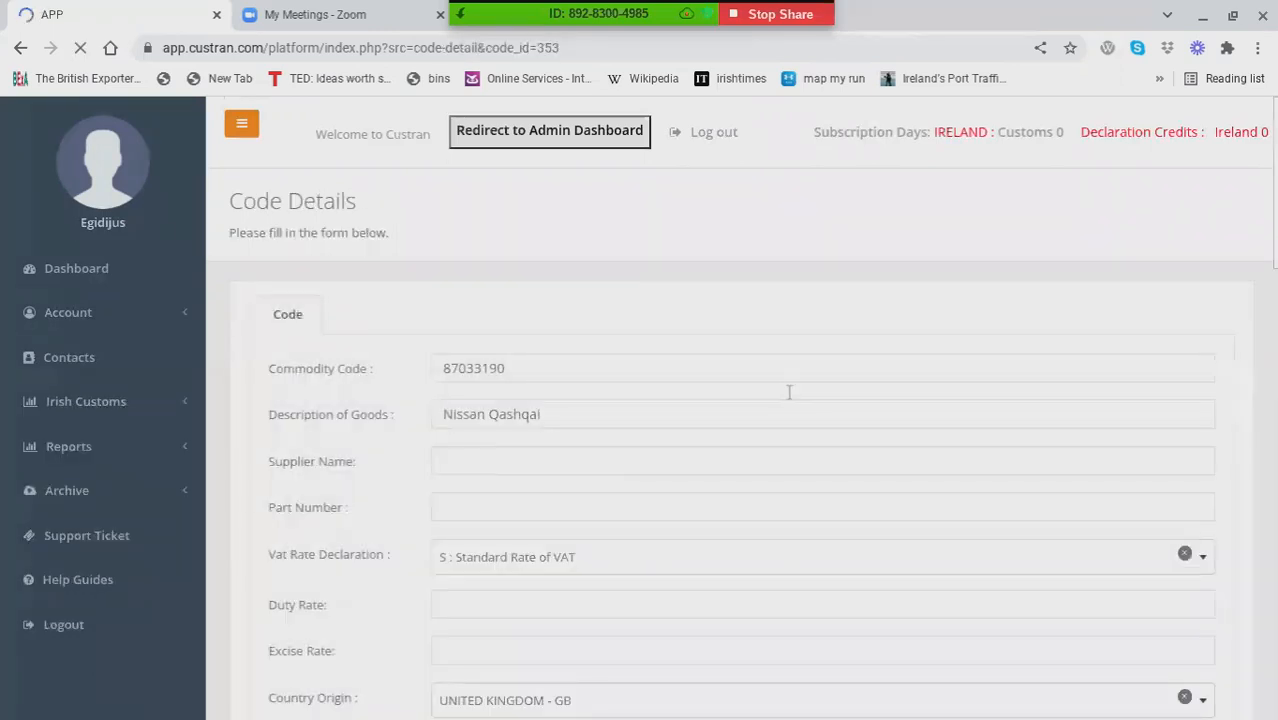
scroll(787, 391, "down", 1)
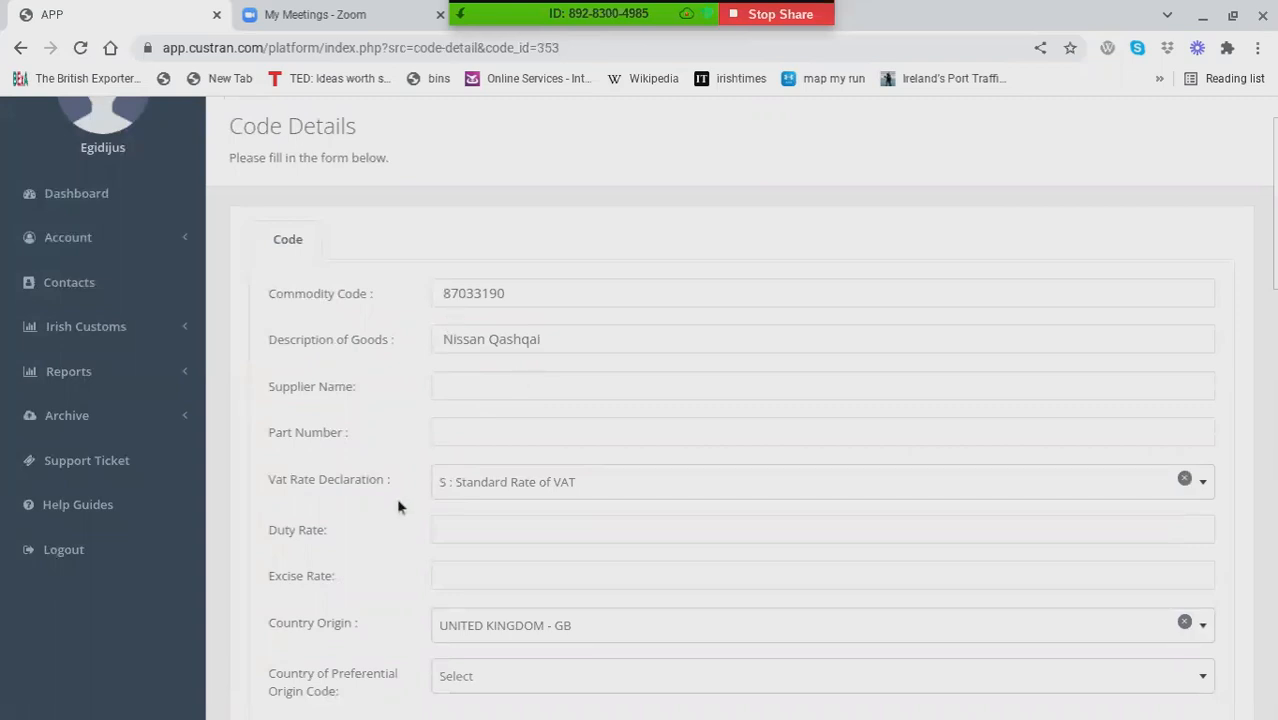
scroll(399, 496, "down", 1)
scroll(551, 471, "down", 3)
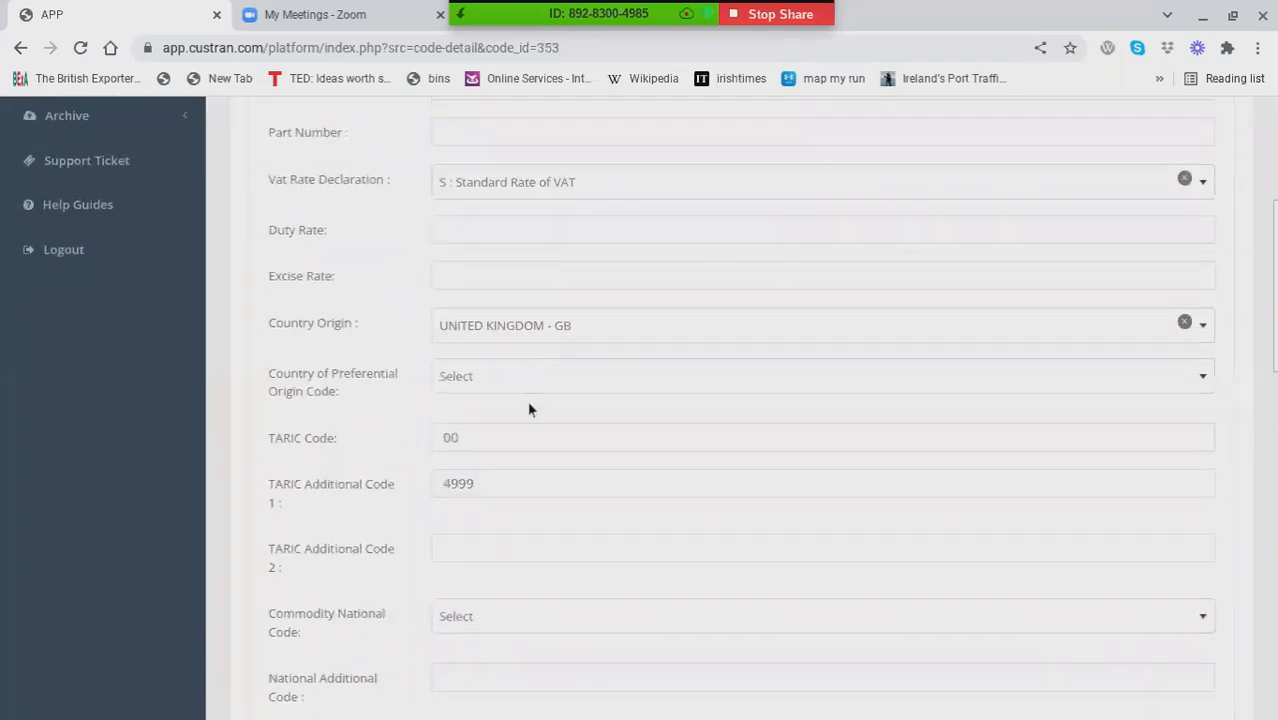
scroll(515, 450, "down", 4)
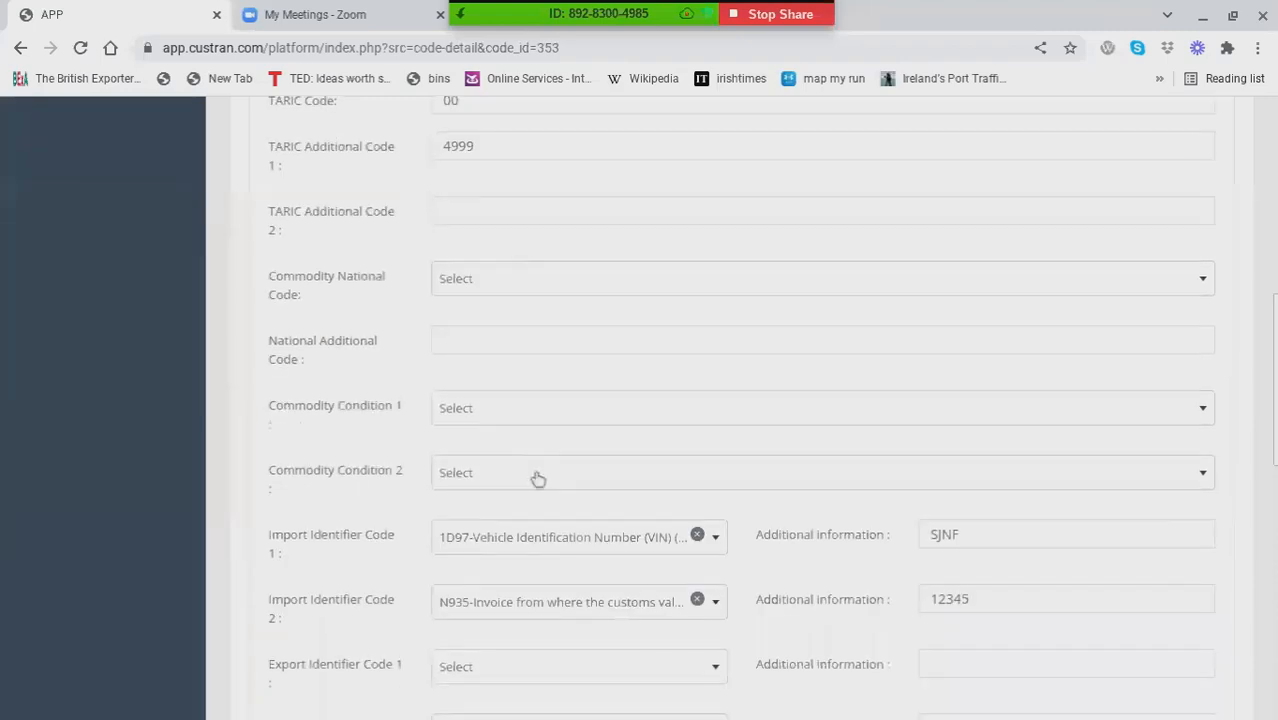
scroll(468, 525, "down", 3)
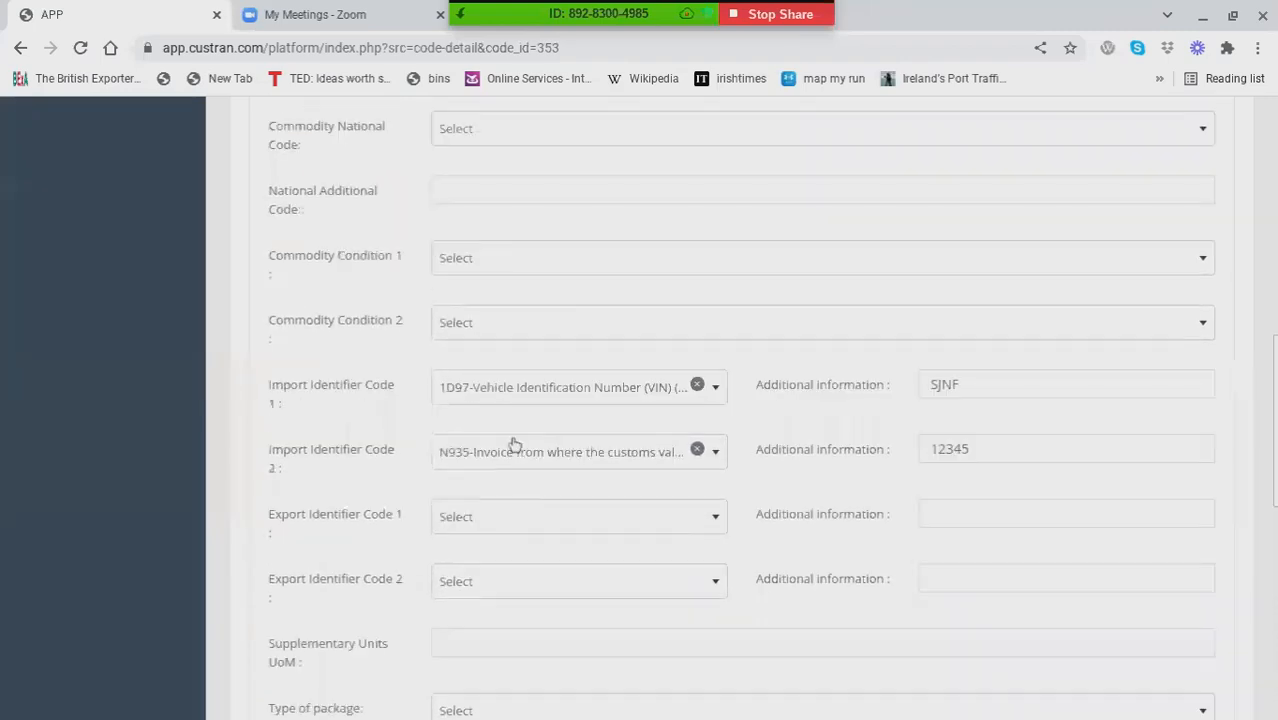
scroll(566, 592, "down", 3)
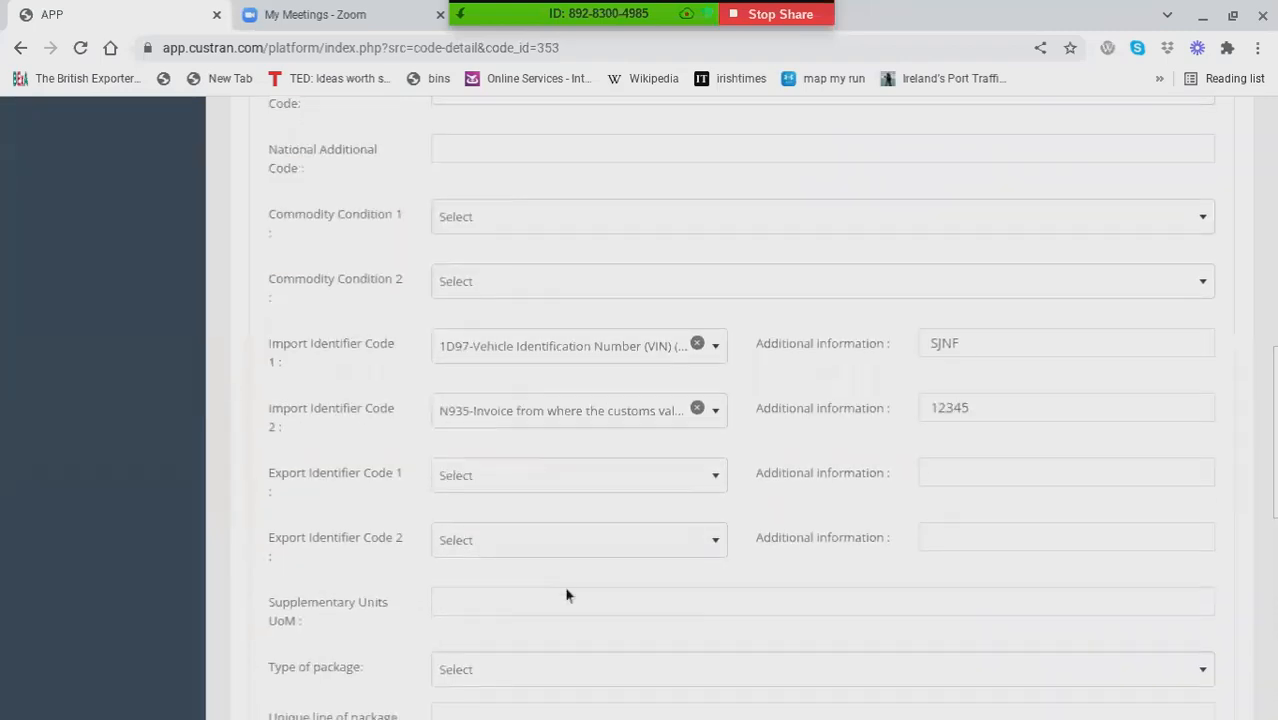
scroll(566, 594, "down", 3)
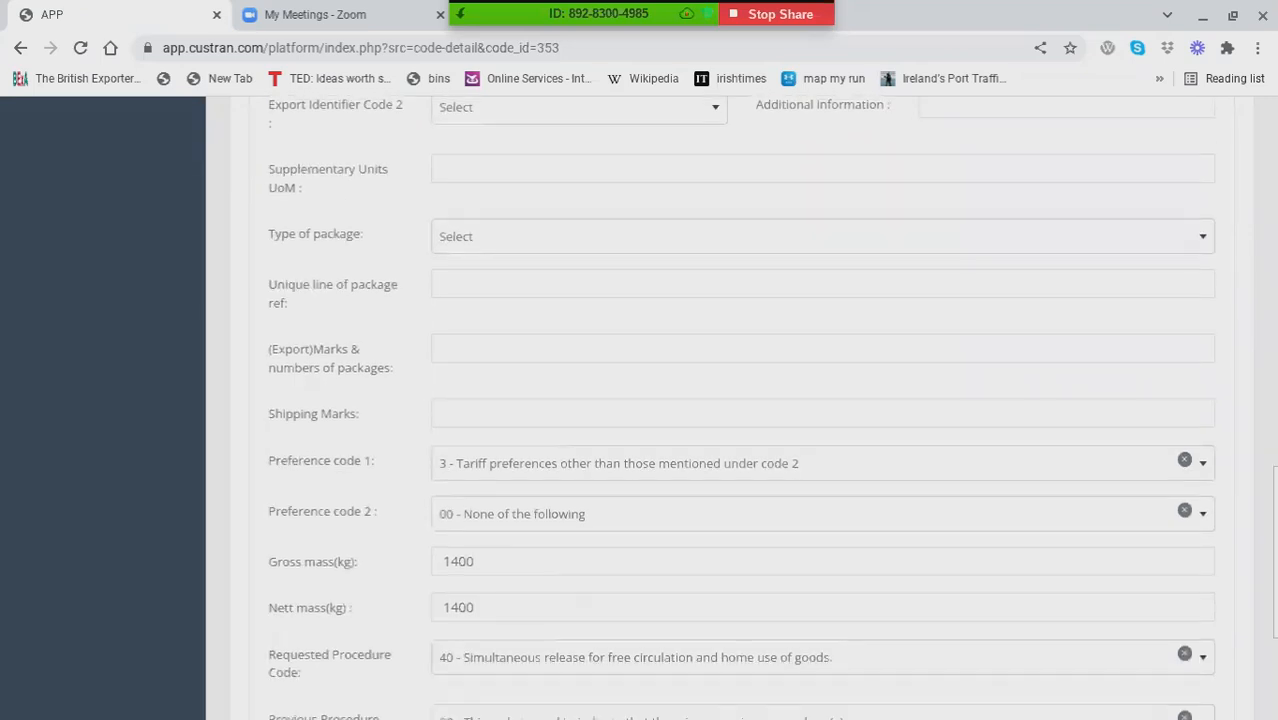
scroll(740, 400, "down", 2)
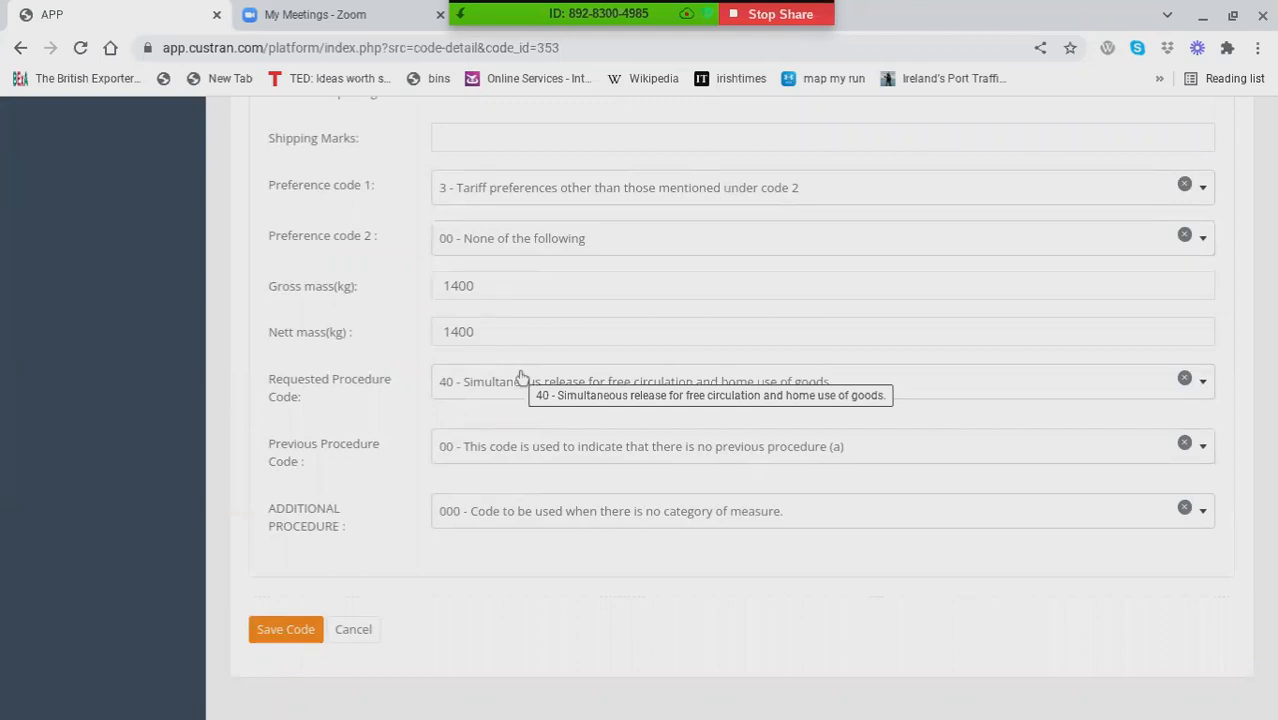
scroll(520, 376, "up", 3)
scroll(740, 400, "up", 12)
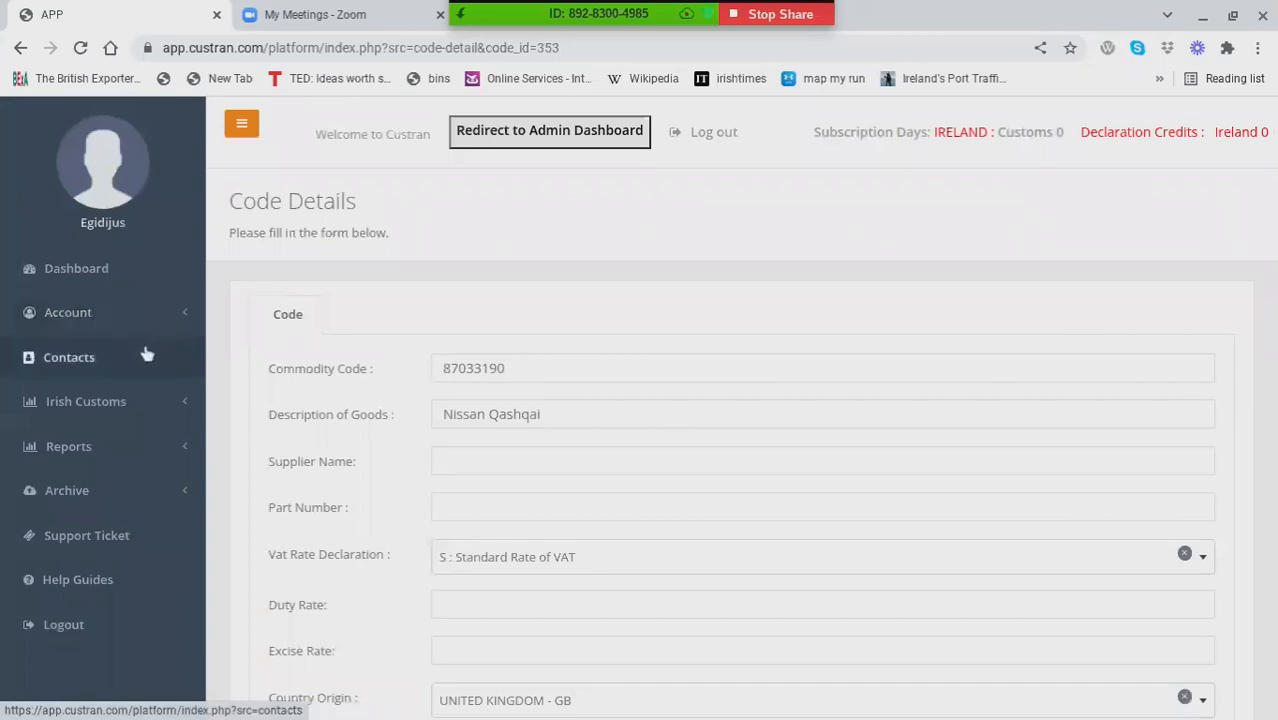
Step: Open the one-item H1 draft without a consignor from the Irish Import (AIS) declarations list for editing
left_click(127, 402)
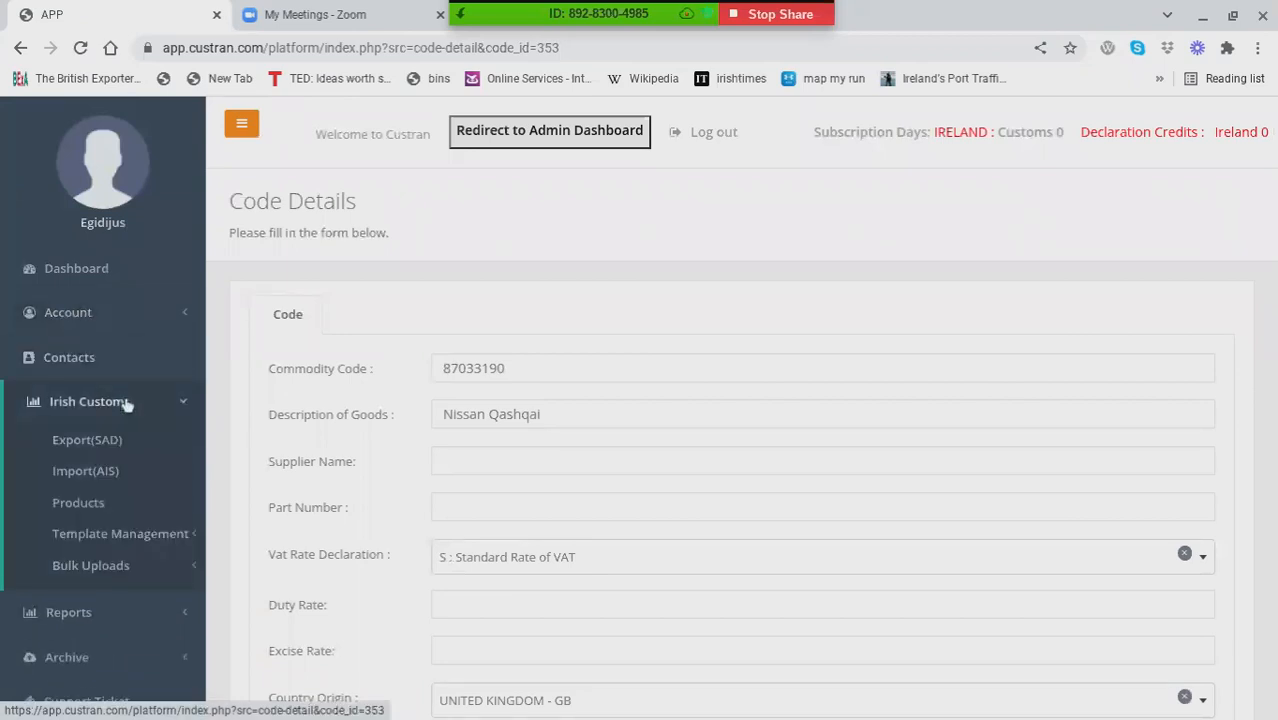
left_click(93, 479)
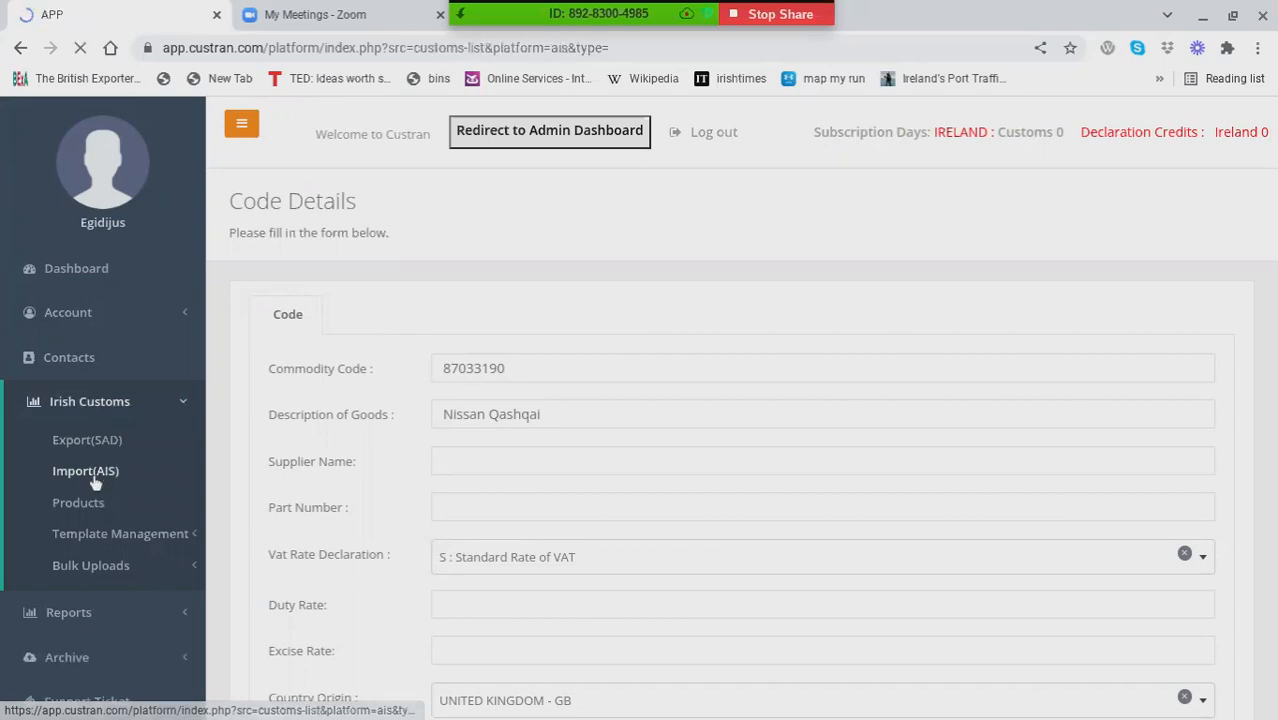
scroll(750, 554, "down", 1)
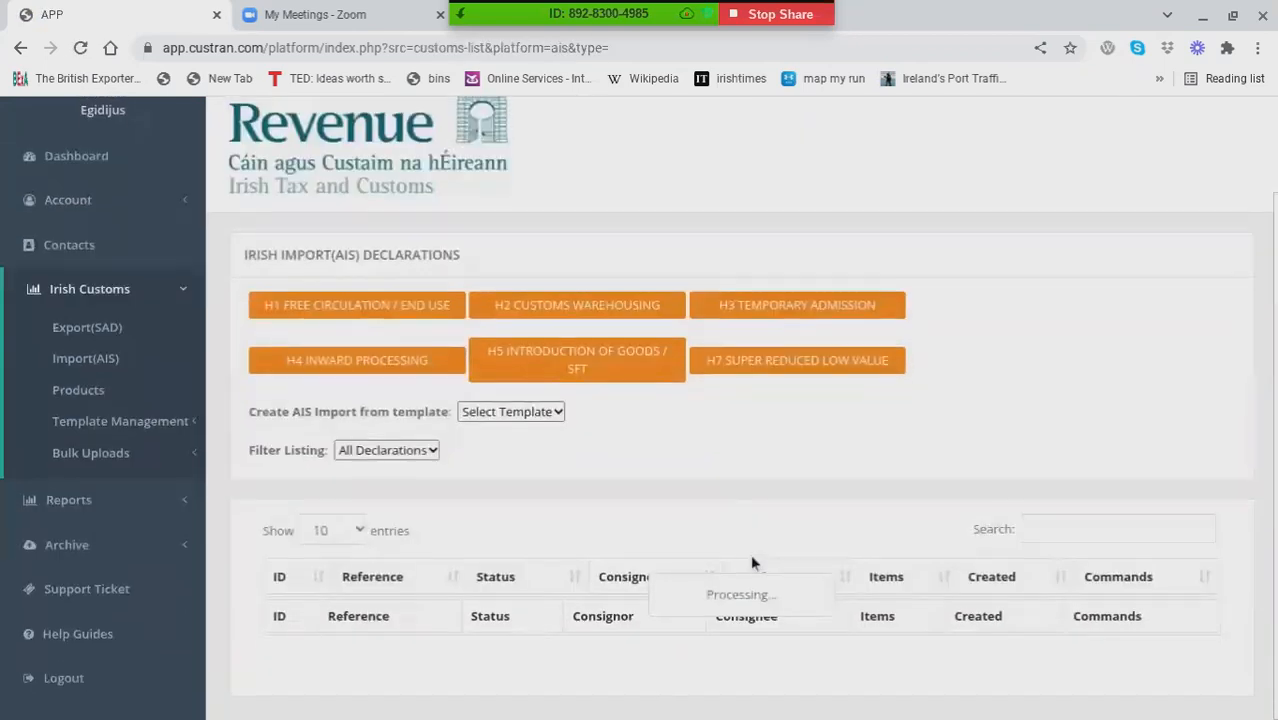
scroll(925, 377, "down", 1)
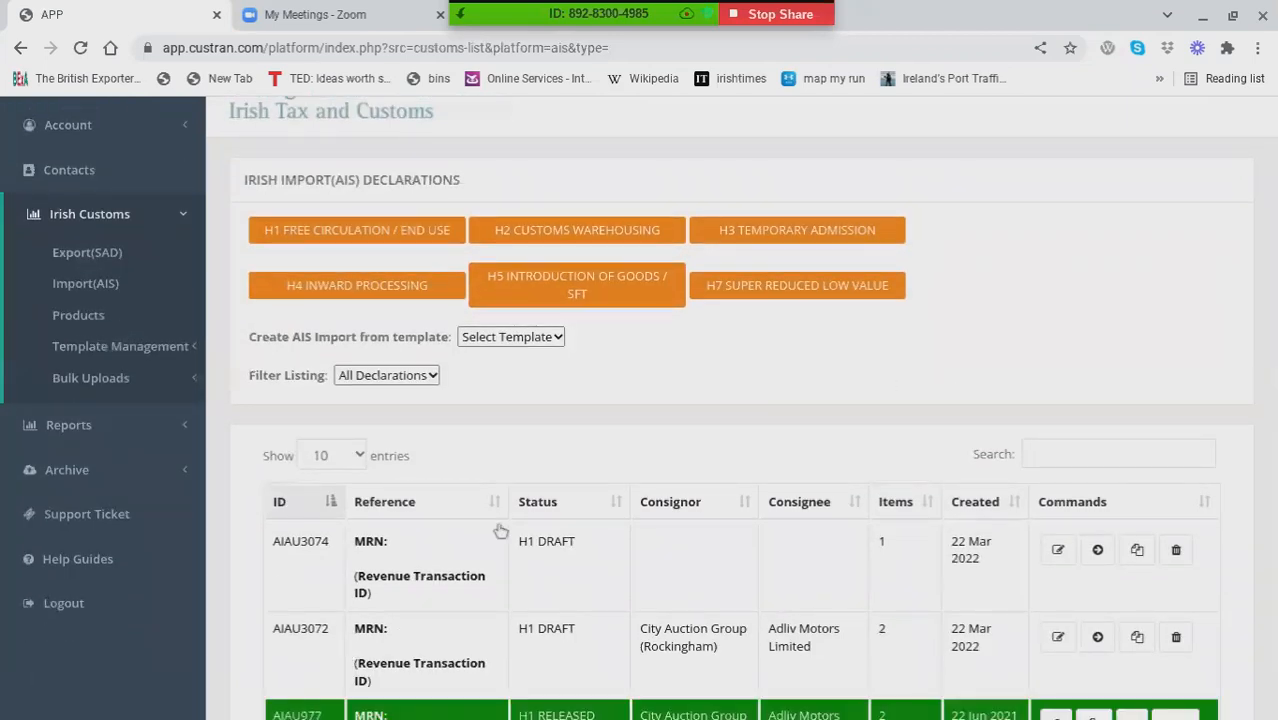
scroll(733, 500, "down", 1)
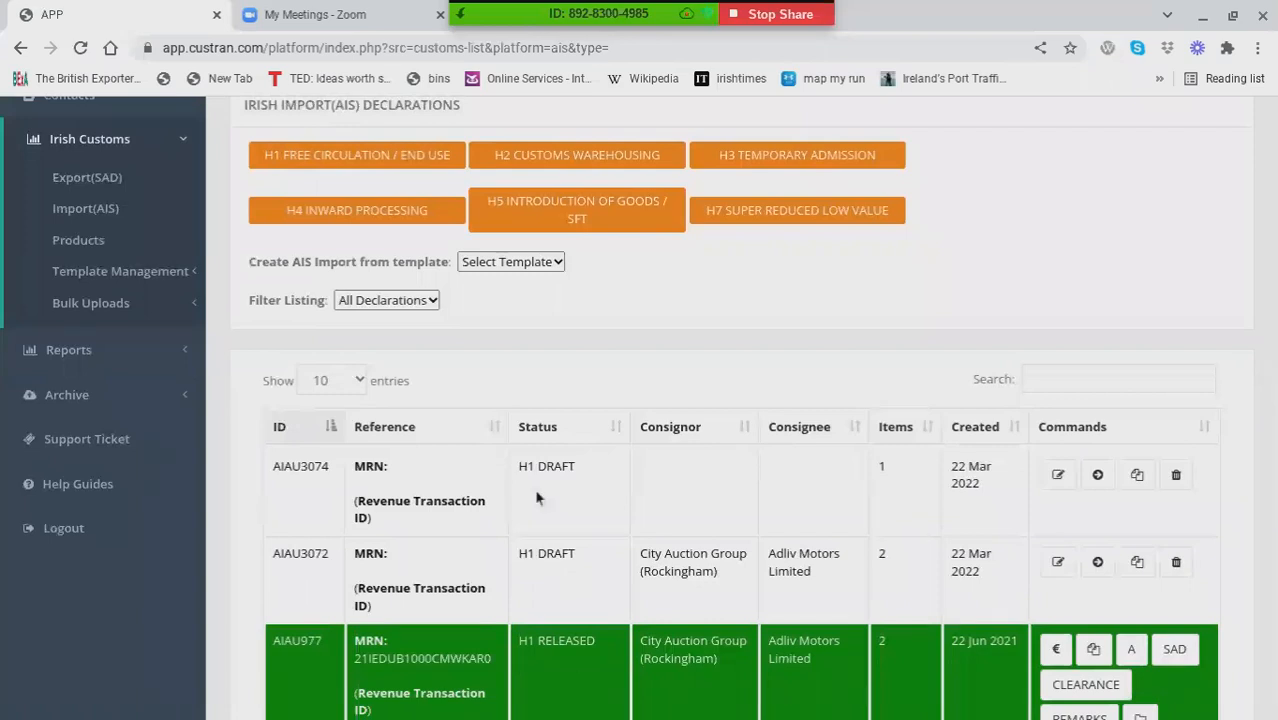
left_click(1059, 478)
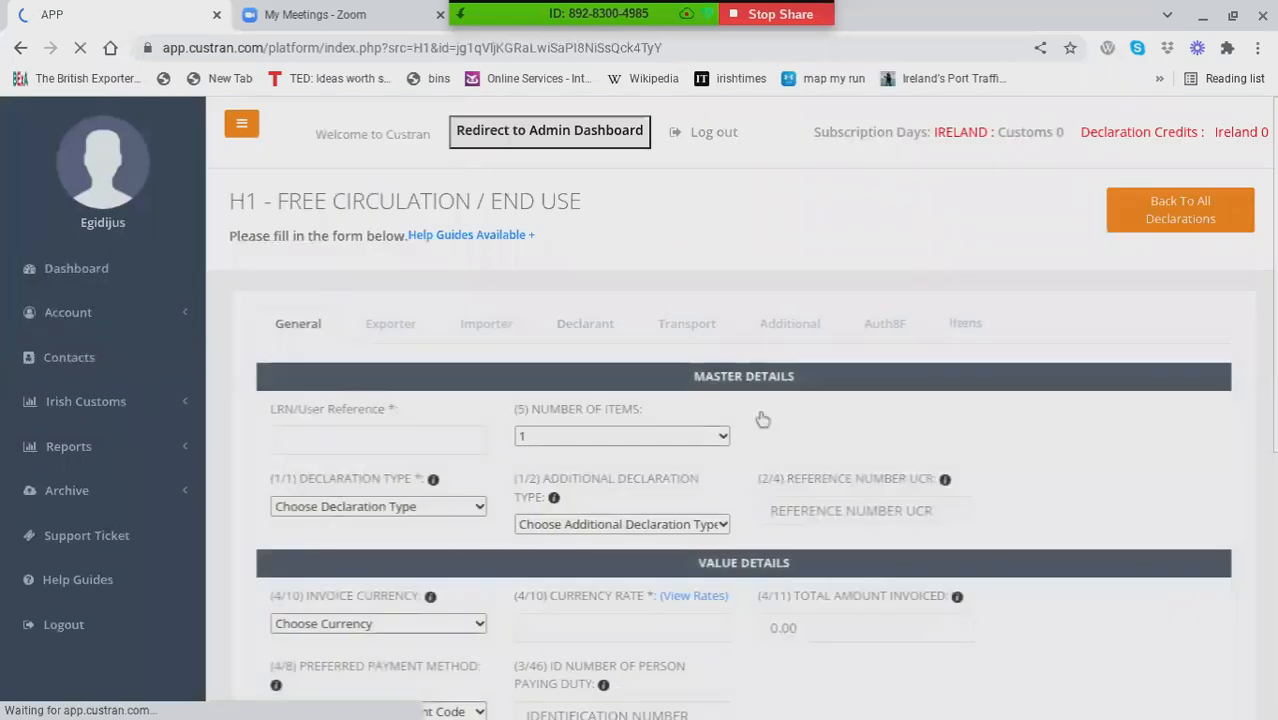
Step: Examine the General section of the H1 declaration, including the declaration type choices, value details, previous documents and delivery incoterms choices
scroll(640, 330, "down", 1)
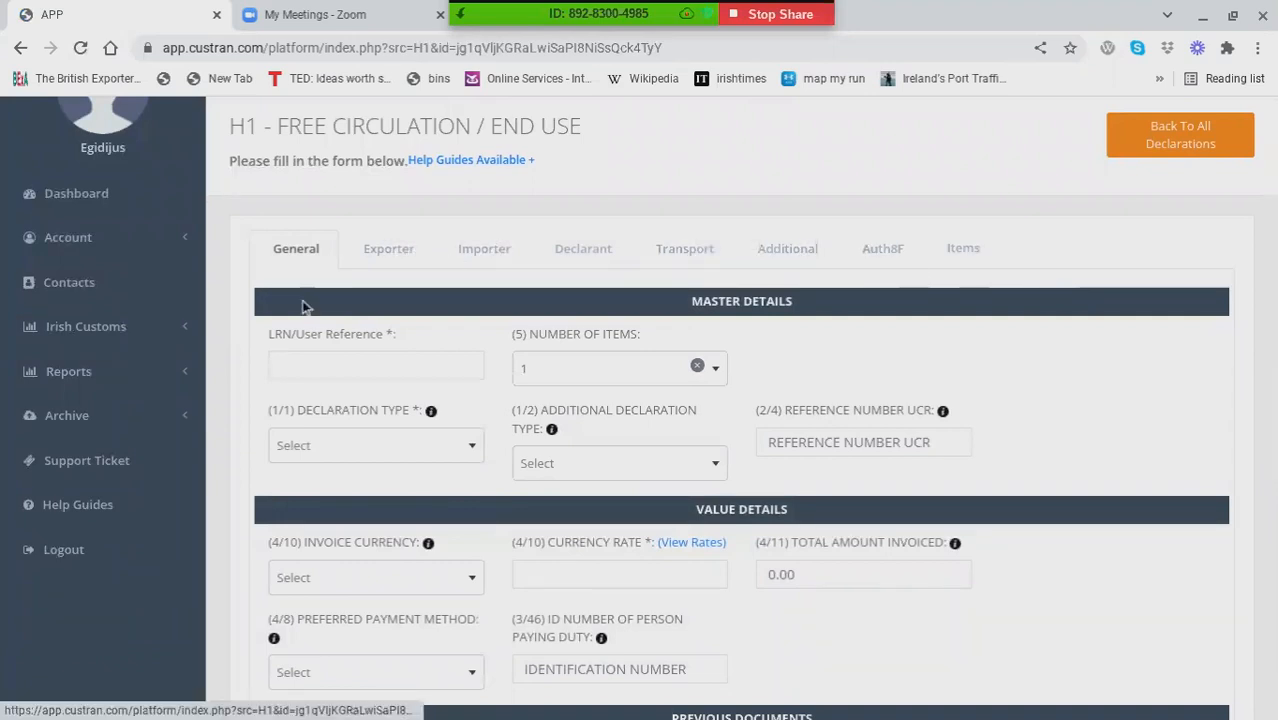
scroll(305, 307, "down", 1)
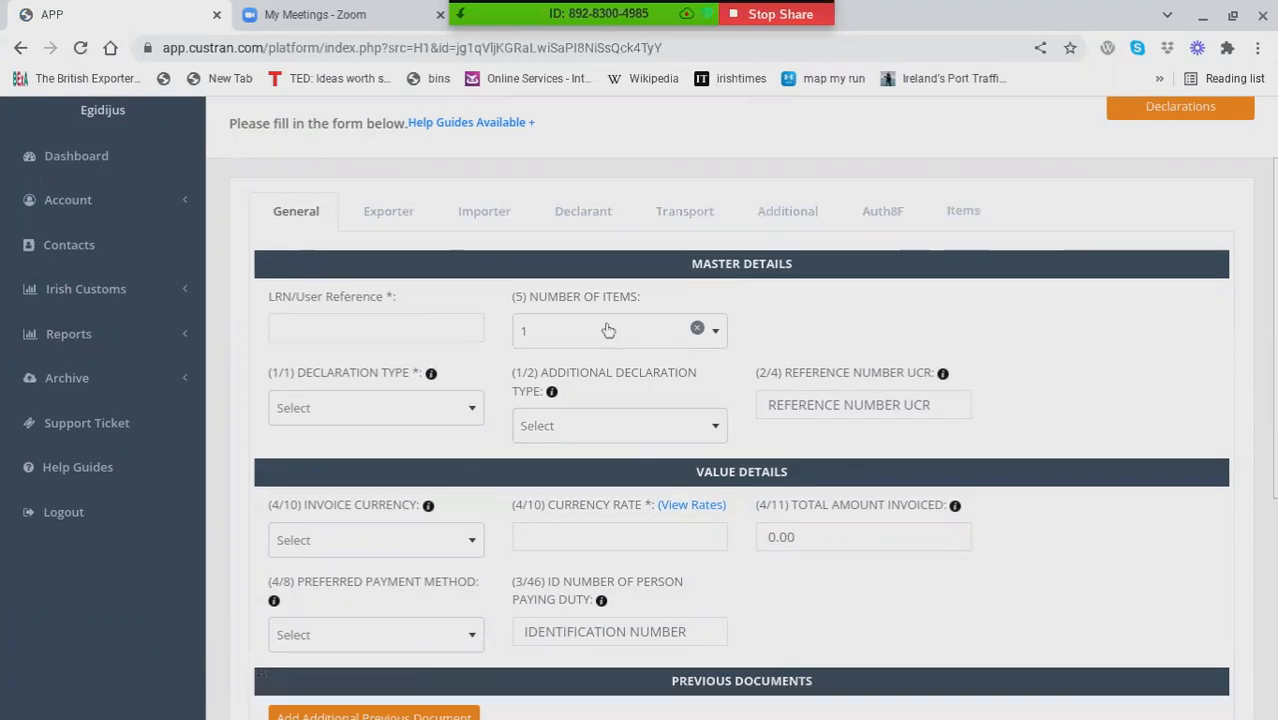
scroll(420, 500, "down", 1)
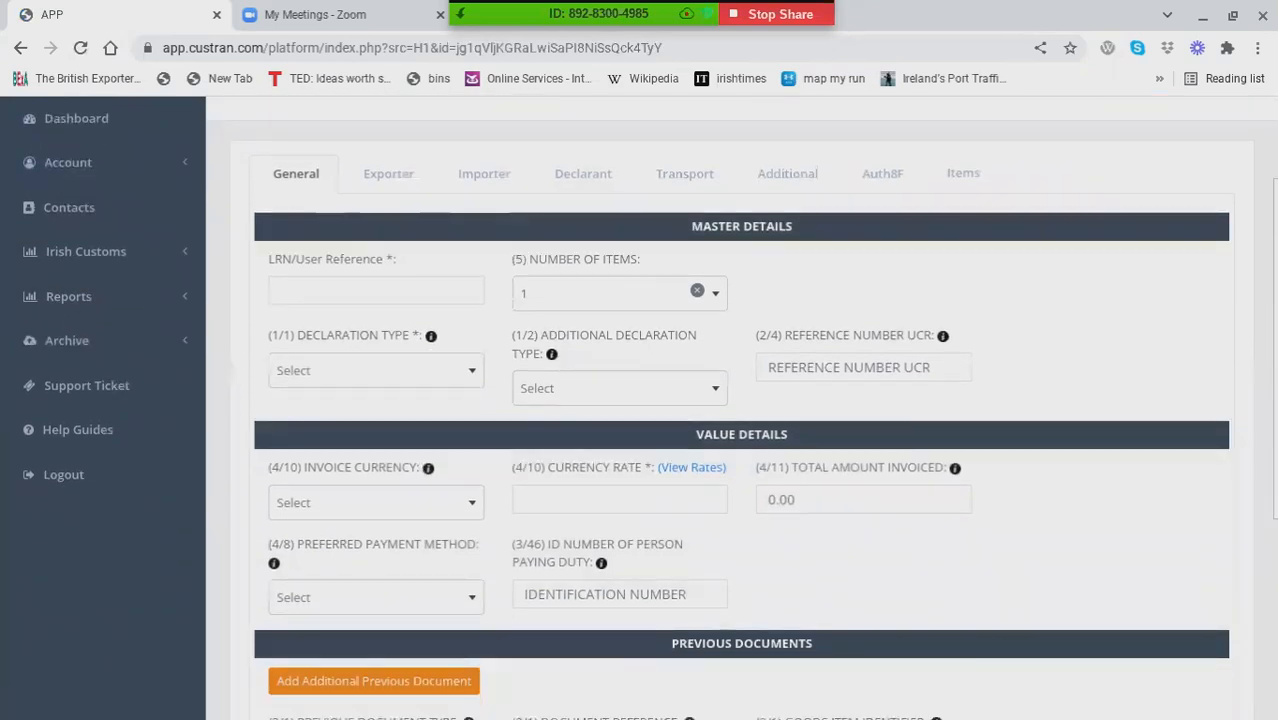
left_click(414, 378)
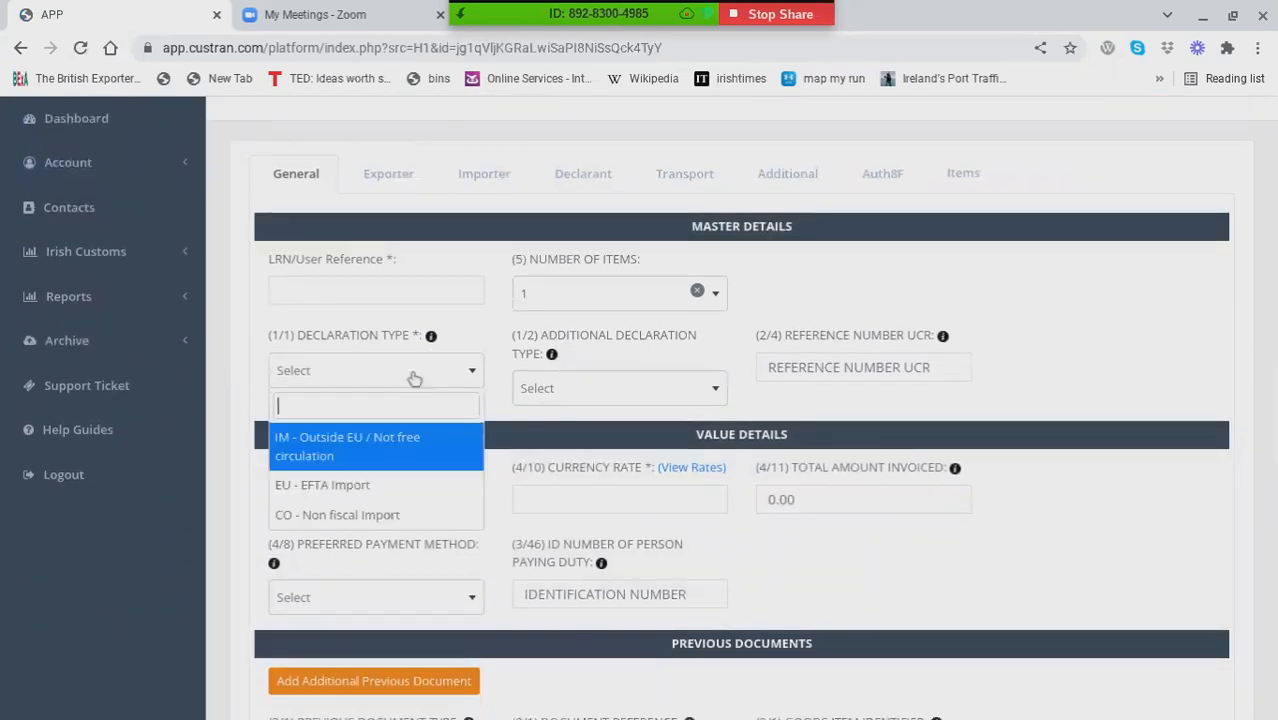
left_click(416, 372)
scroll(763, 530, "down", 5)
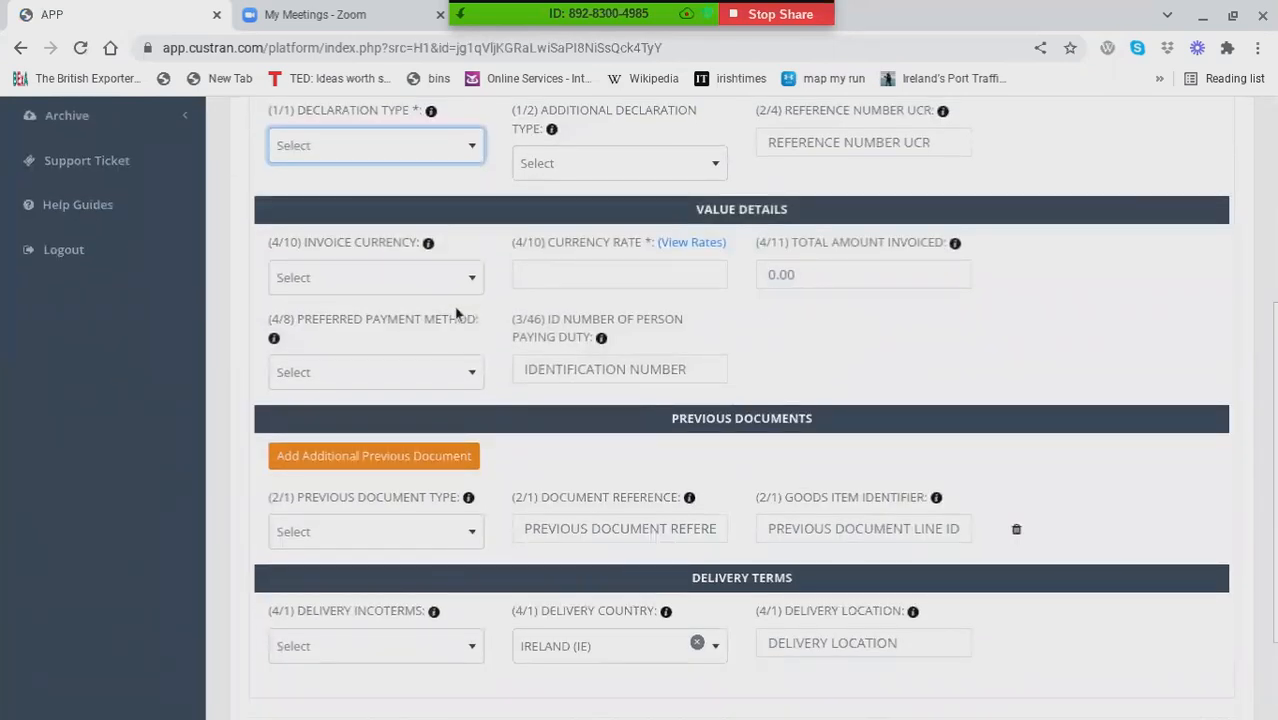
scroll(456, 314, "down", 1)
scroll(720, 307, "down", 3)
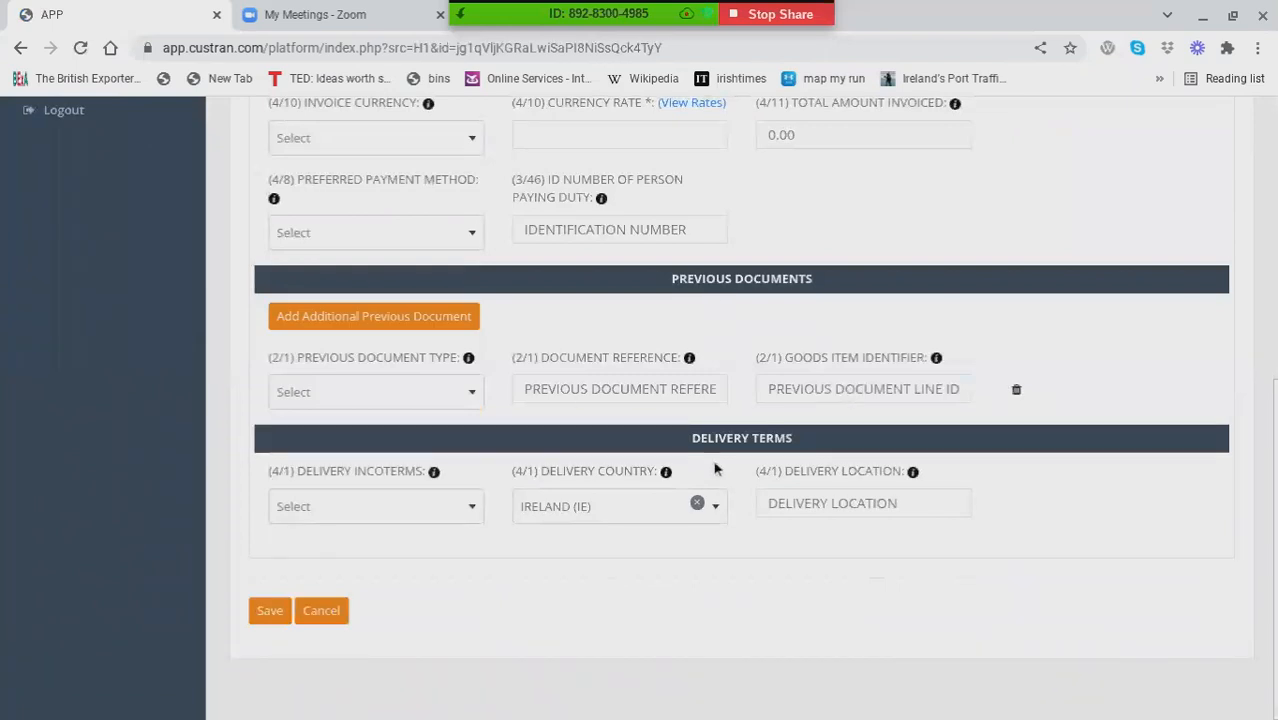
left_click(366, 514)
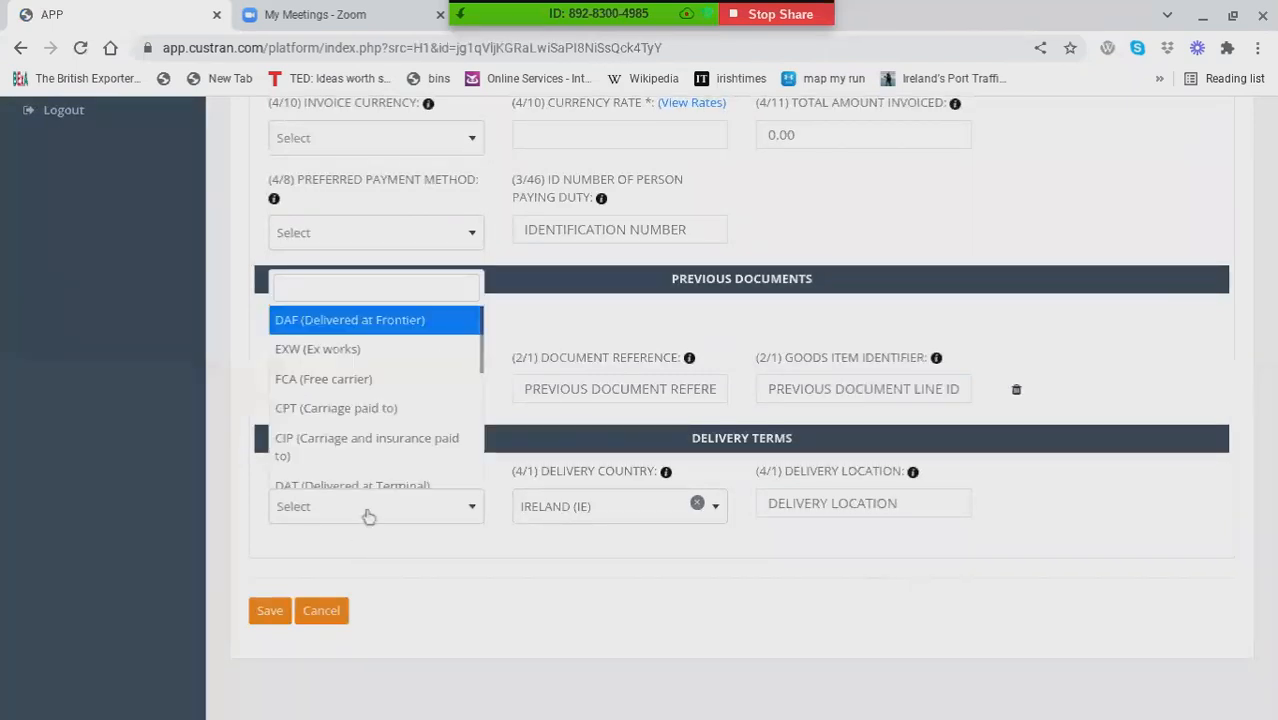
left_click(366, 514)
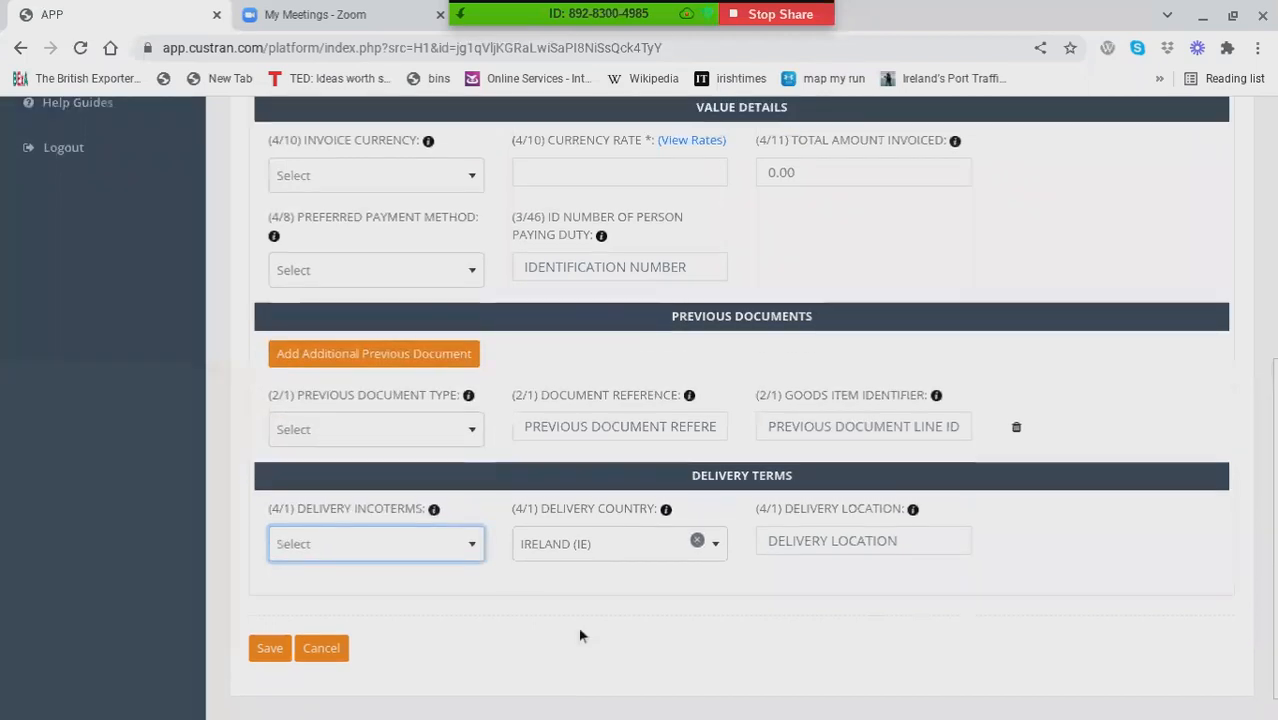
Step: Set the declaration's exporter to the saved contact British Car Auctions
scroll(578, 626, "up", 5)
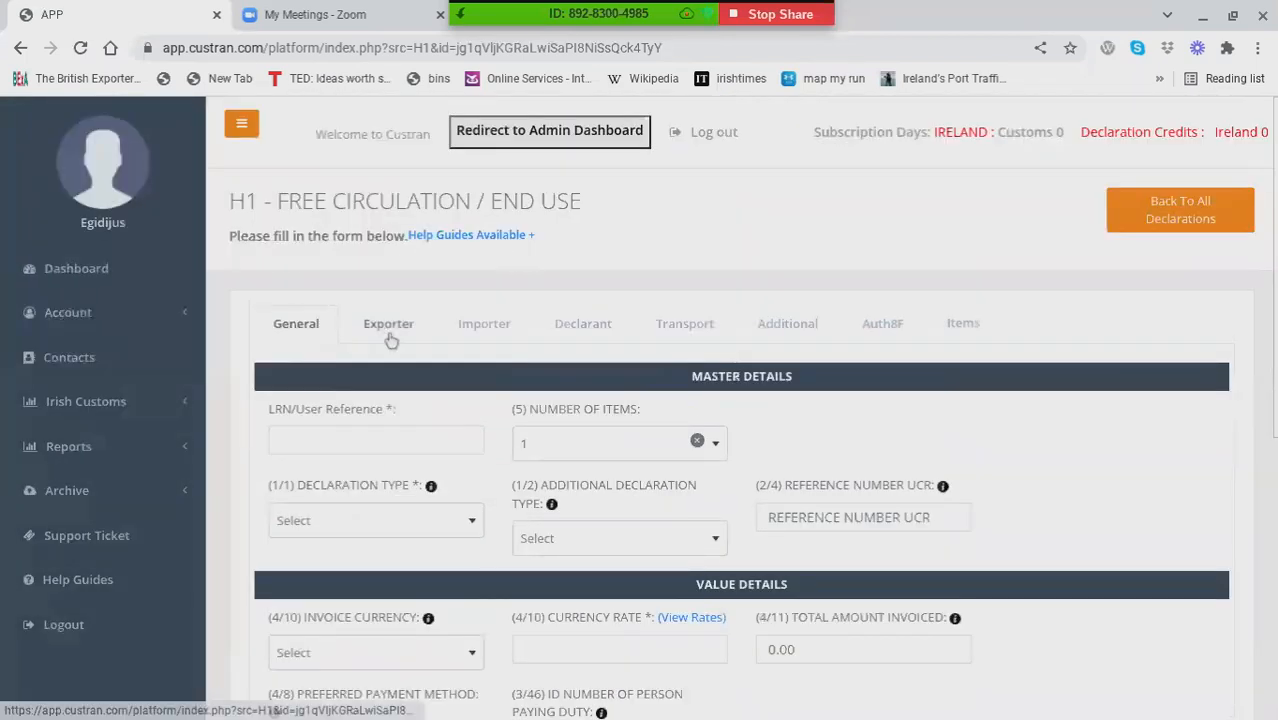
left_click(389, 330)
left_click(432, 415)
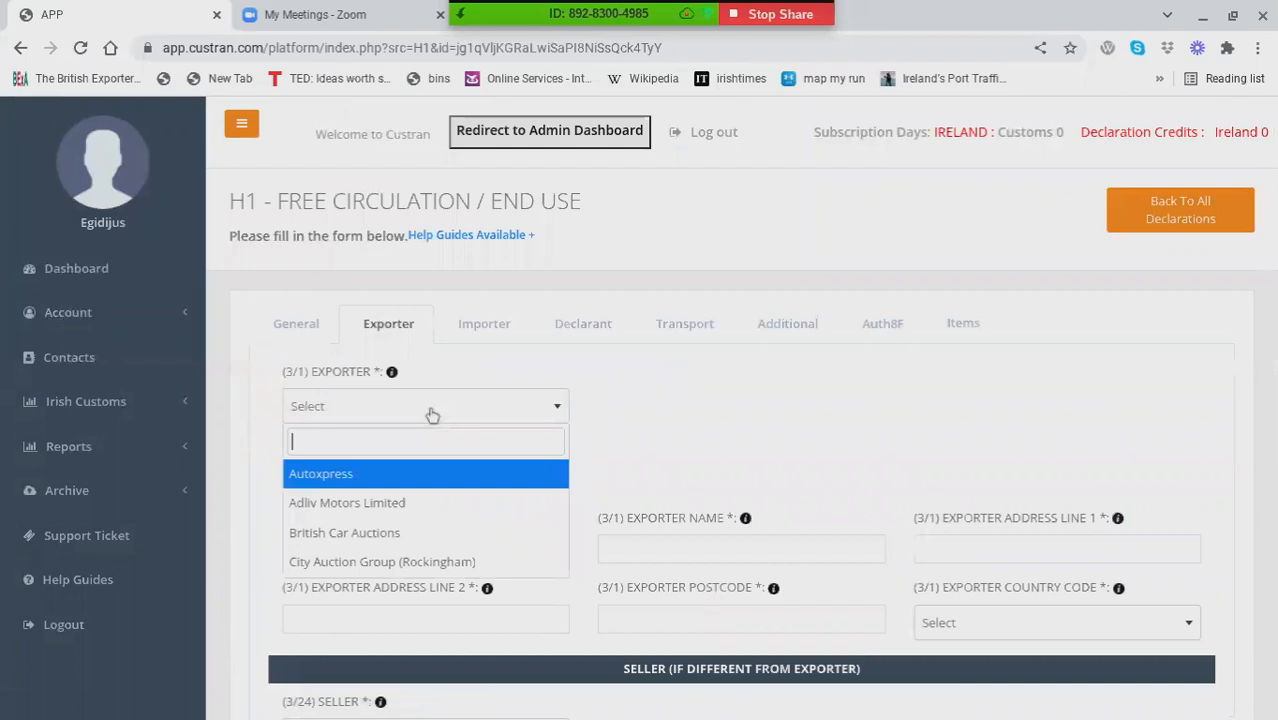
left_click(389, 537)
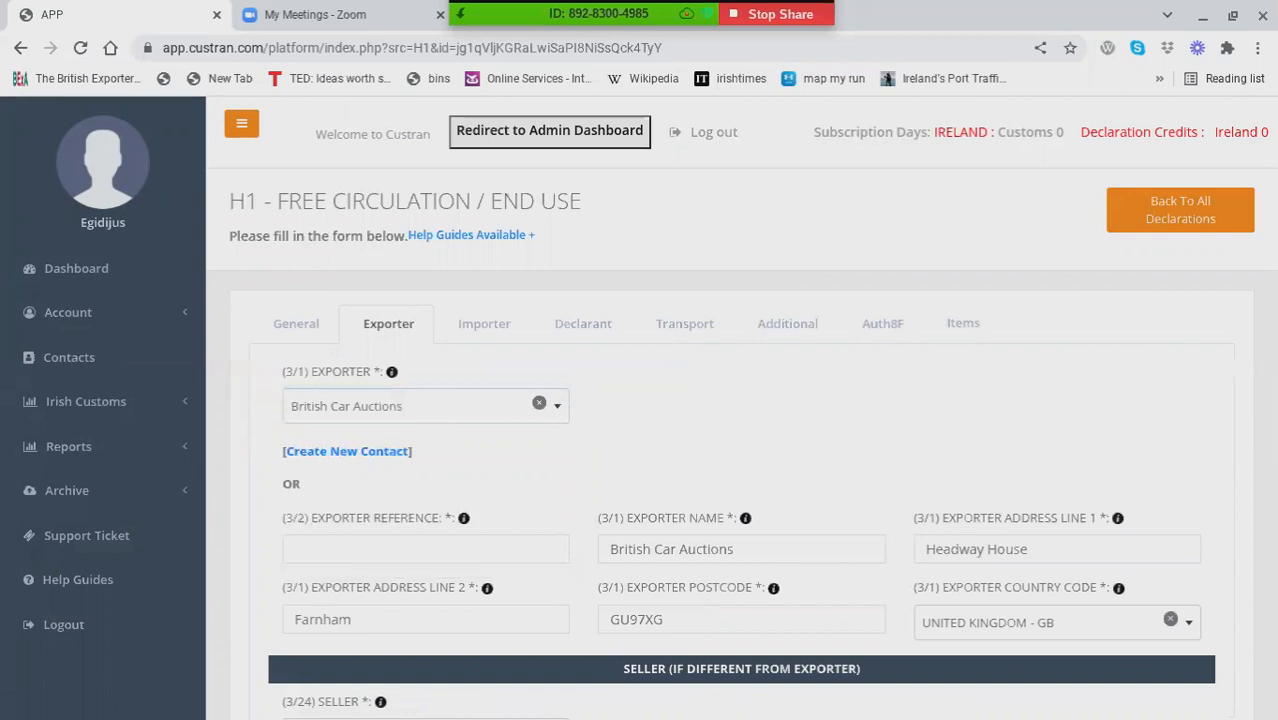
Step: Set the declaration's importer to the saved contact British Car Auctions
left_click(486, 325)
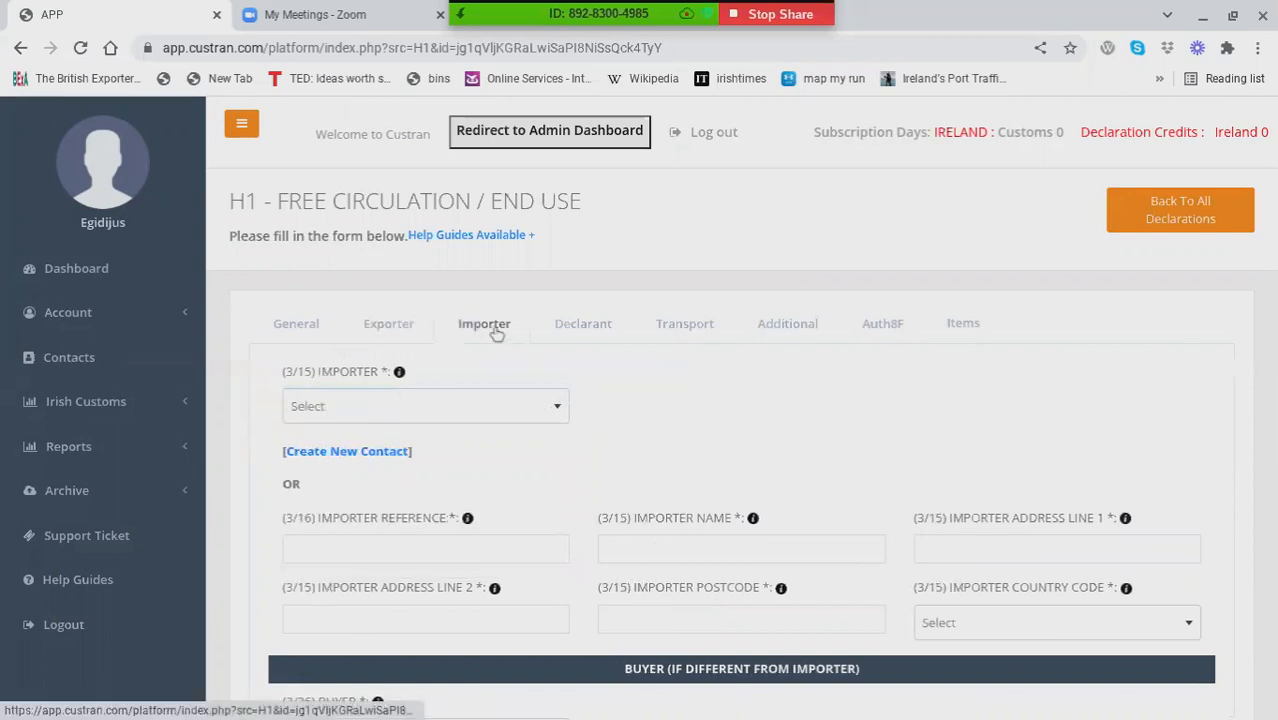
left_click(492, 410)
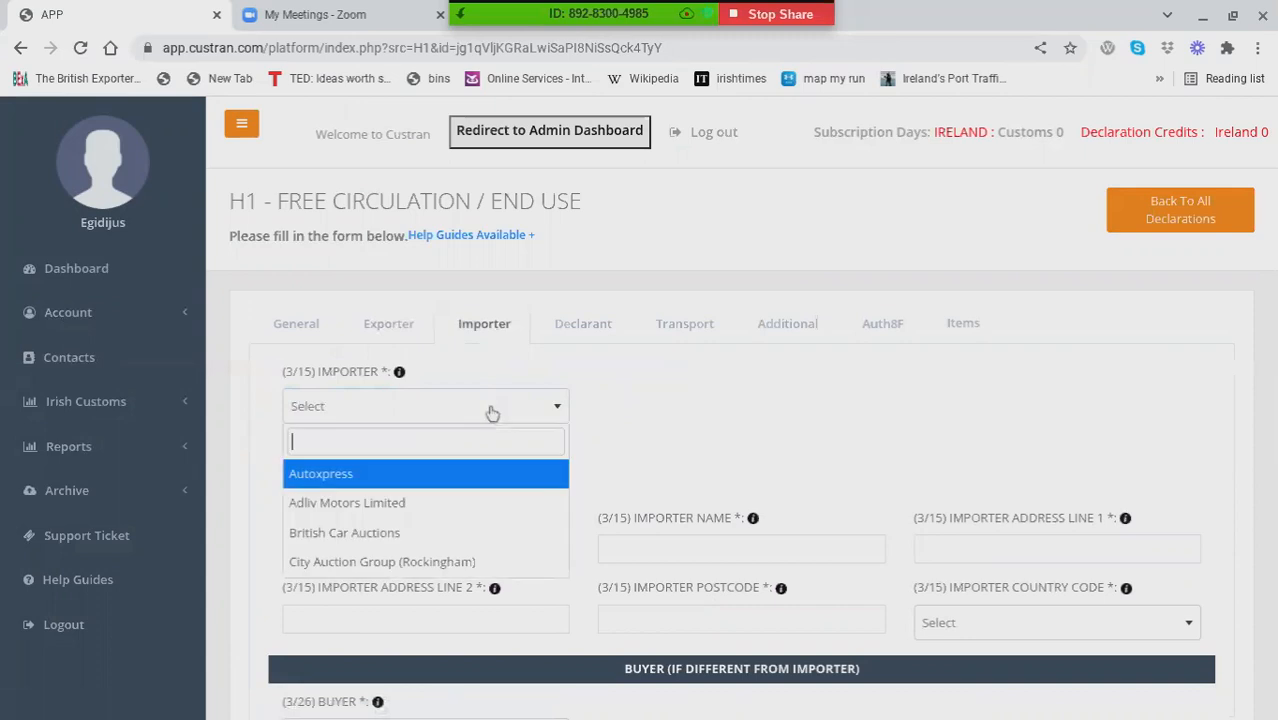
left_click(397, 535)
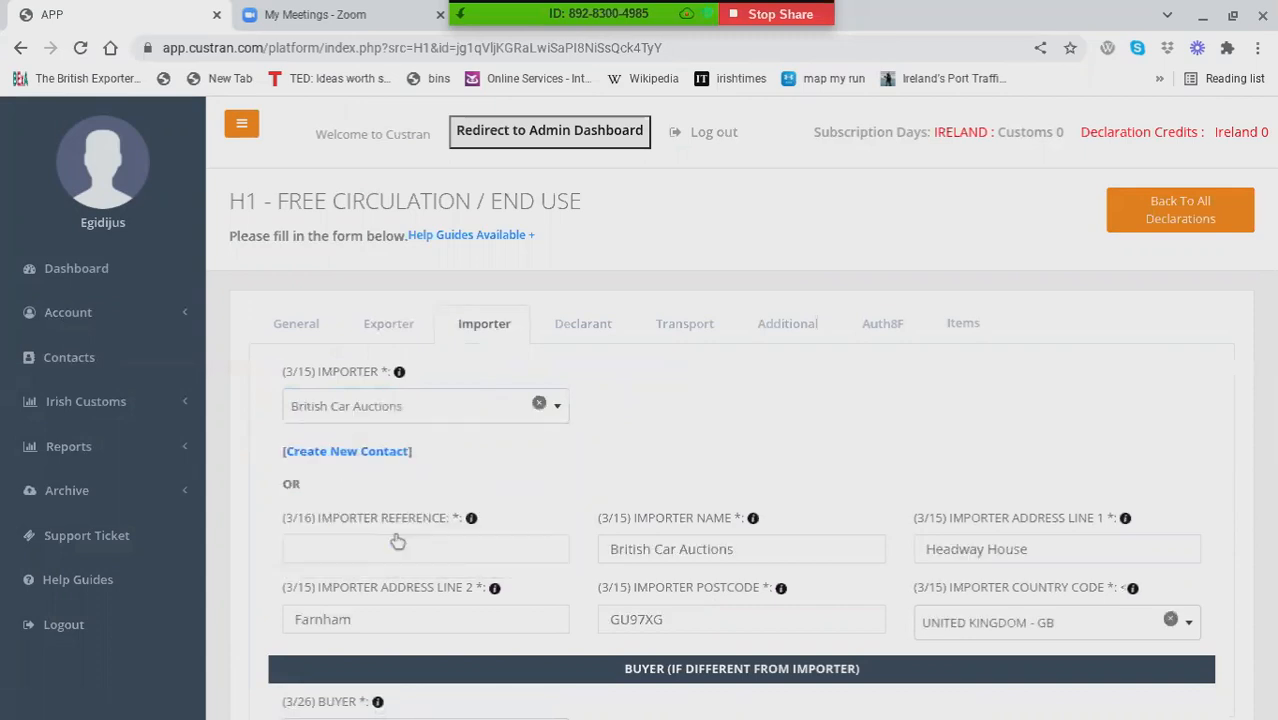
Step: Set the declaration's declarant to the saved contact Adliv Motors Limited
left_click(586, 328)
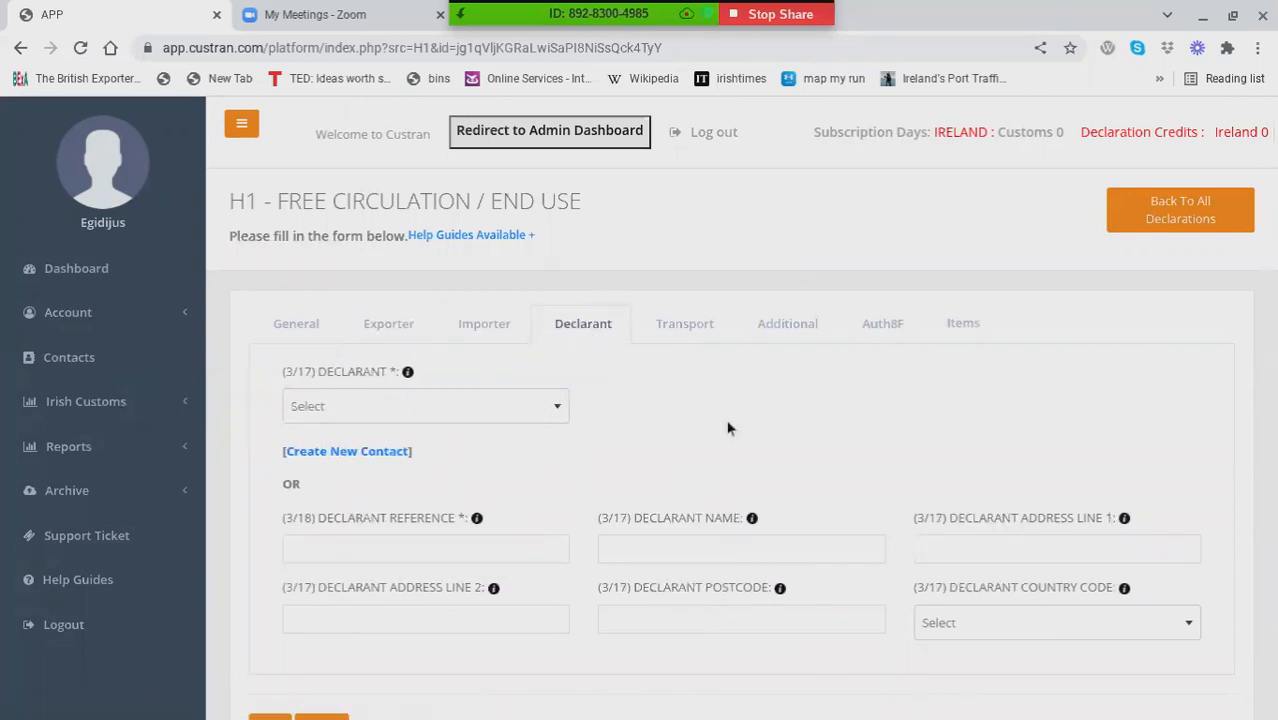
left_click(470, 425)
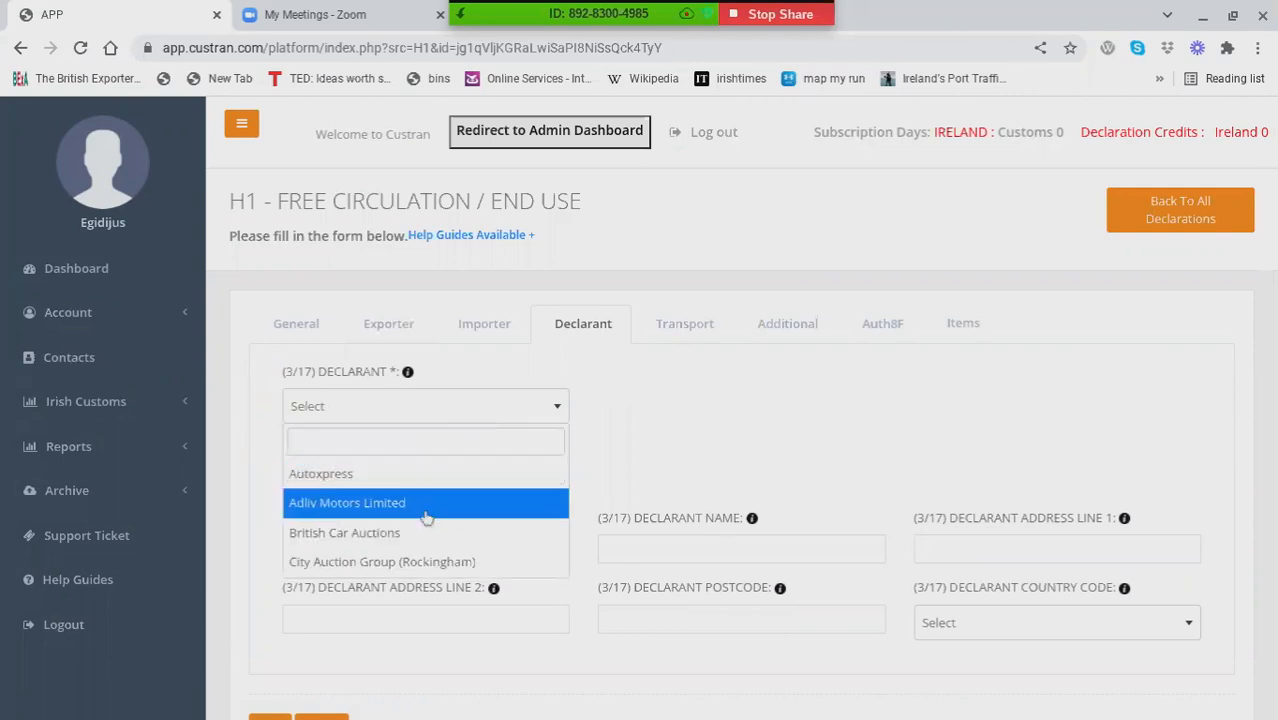
left_click(425, 514)
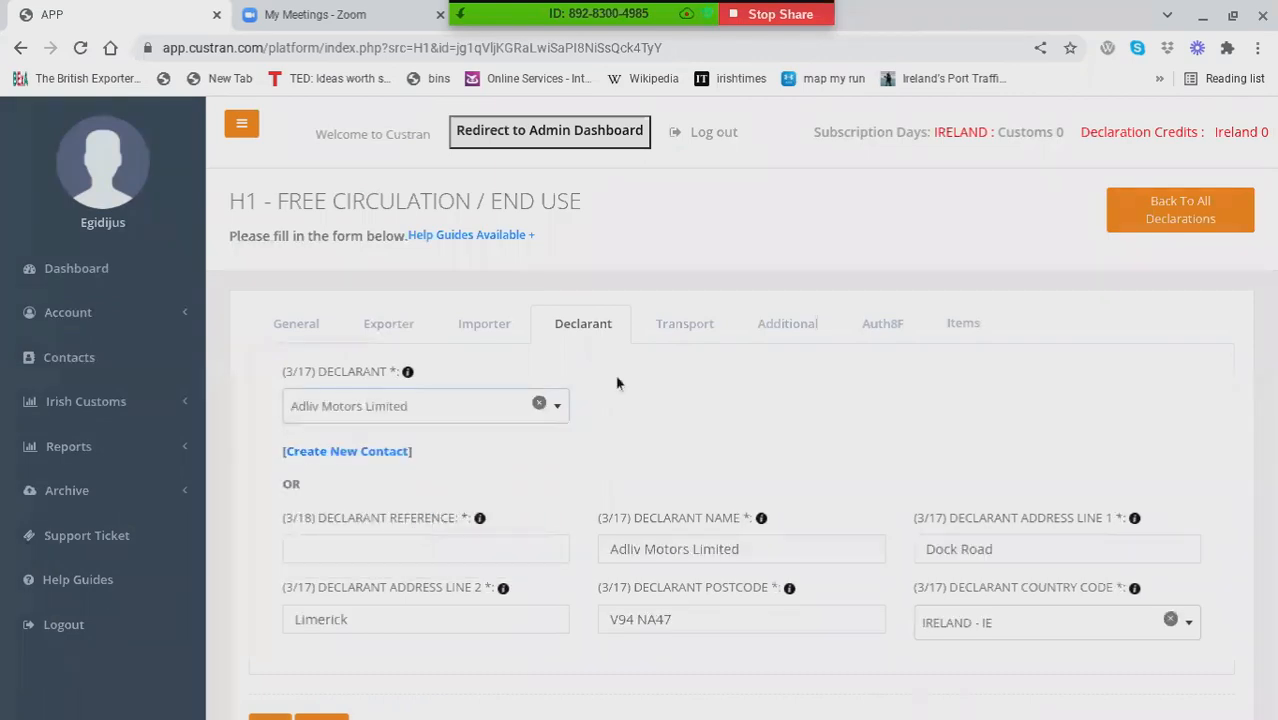
Step: Examine the Transport section of the H1 declaration, including transport information, estimated arrival time, location details, transport documents and other details
left_click(681, 327)
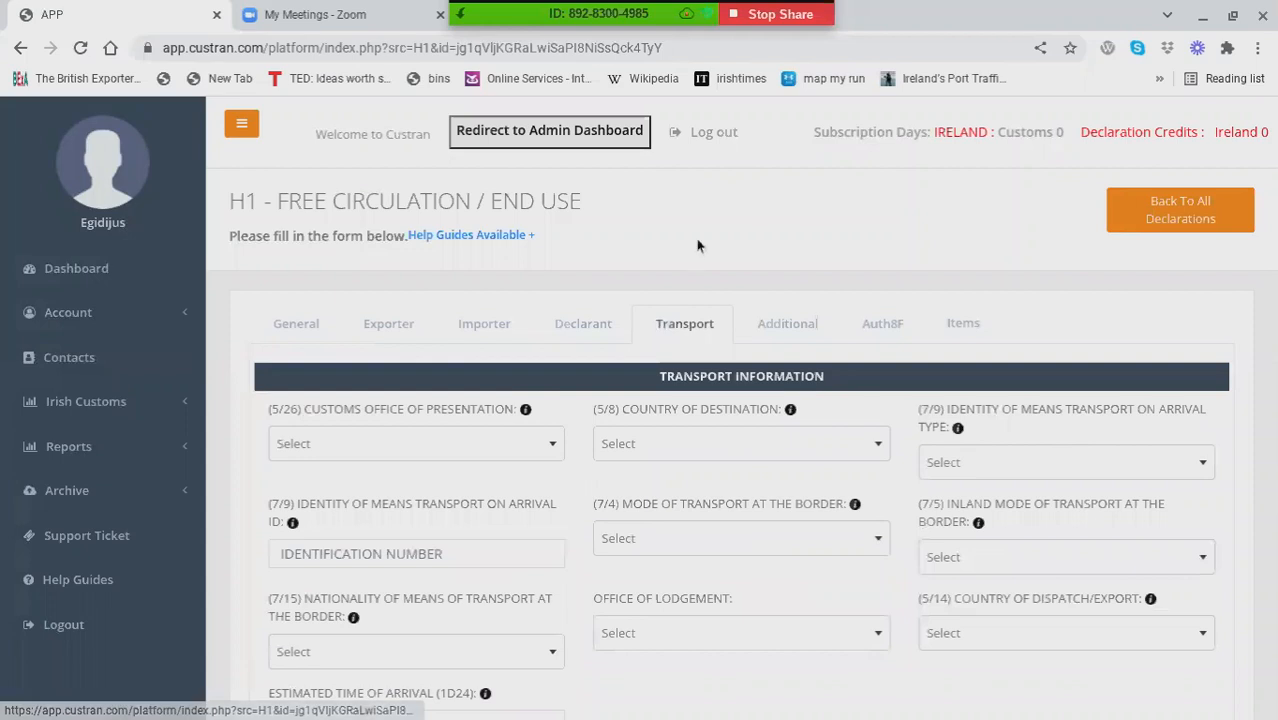
scroll(681, 327, "down", 1)
scroll(362, 331, "down", 1)
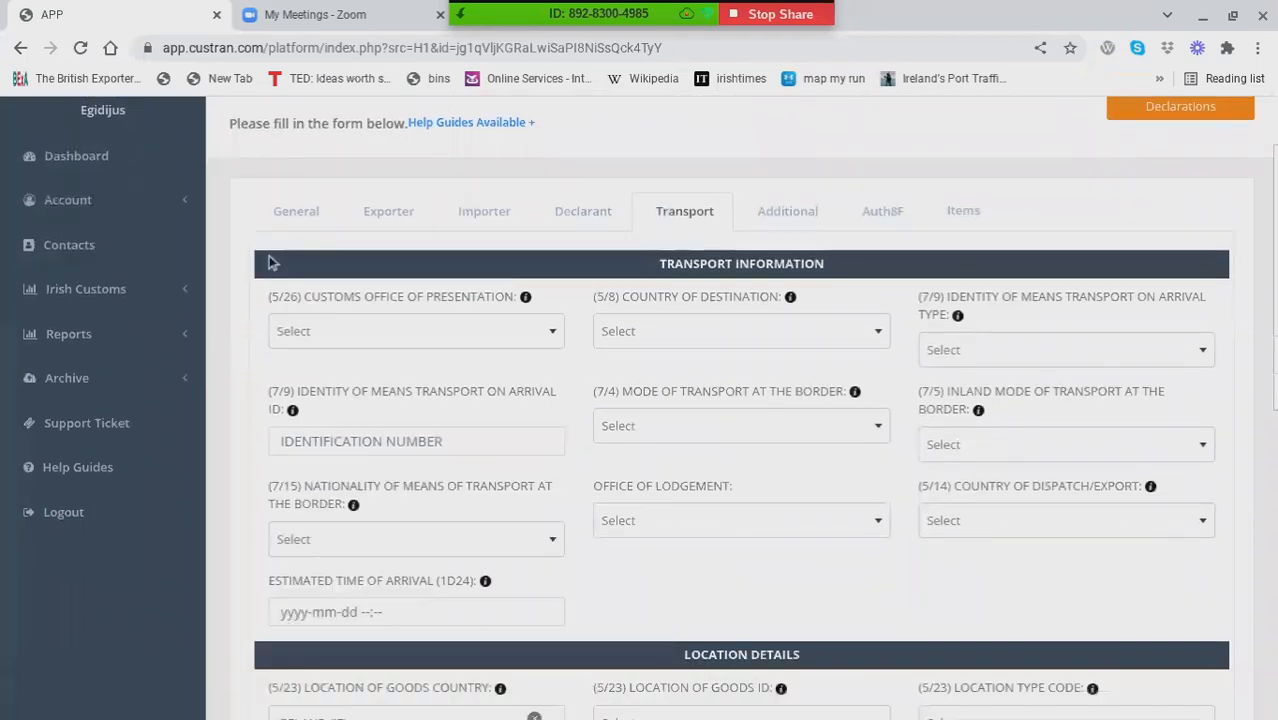
left_click(365, 335)
left_click(371, 347)
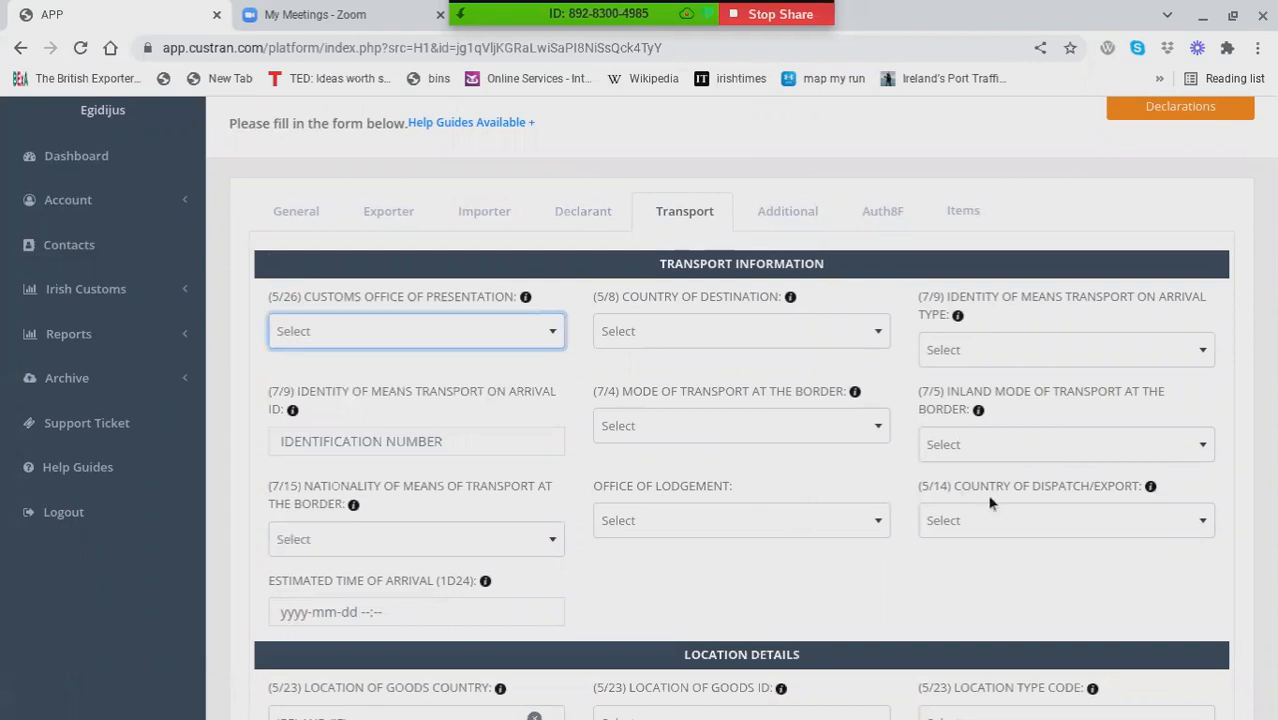
scroll(776, 452, "down", 5)
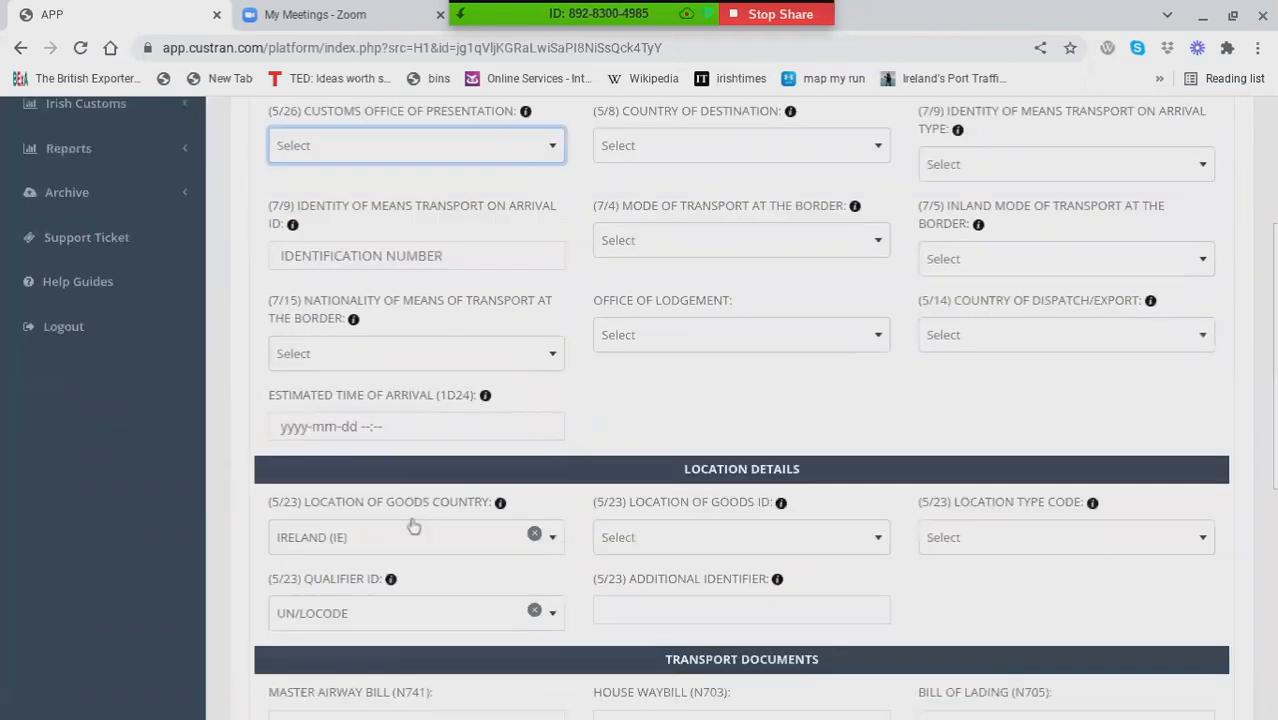
left_click(369, 424)
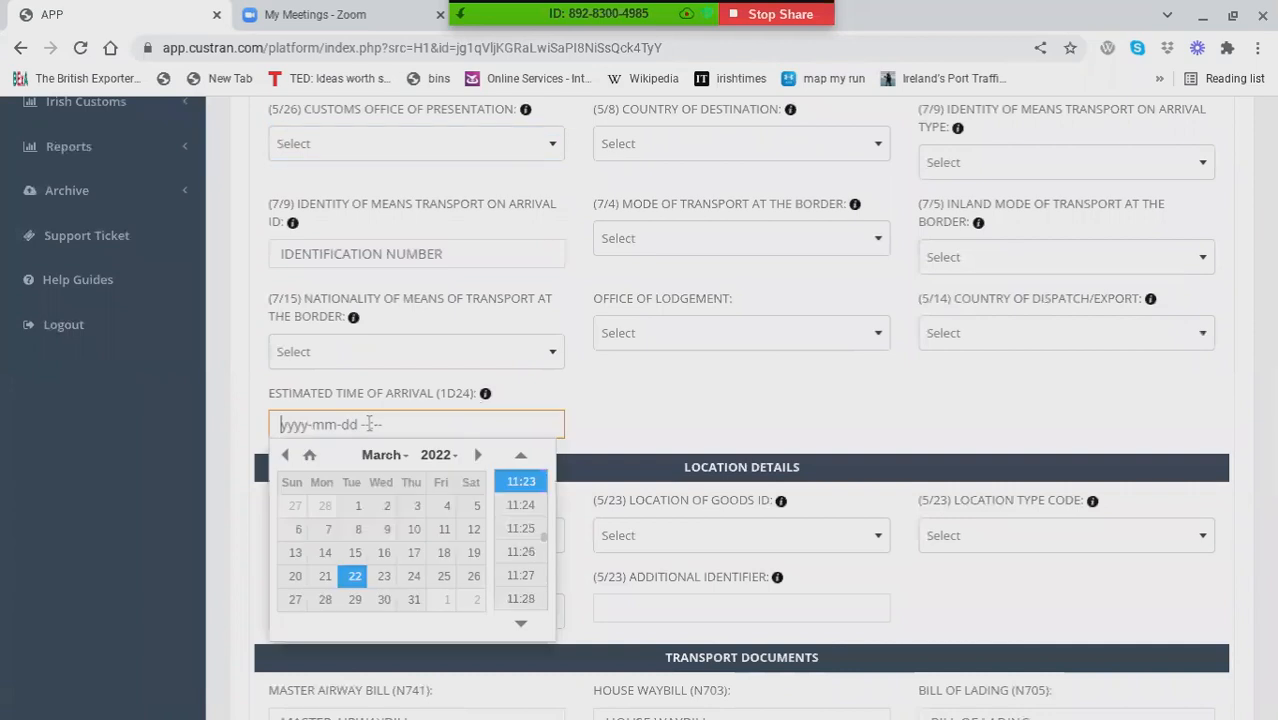
left_click(760, 421)
scroll(760, 421, "down", 10)
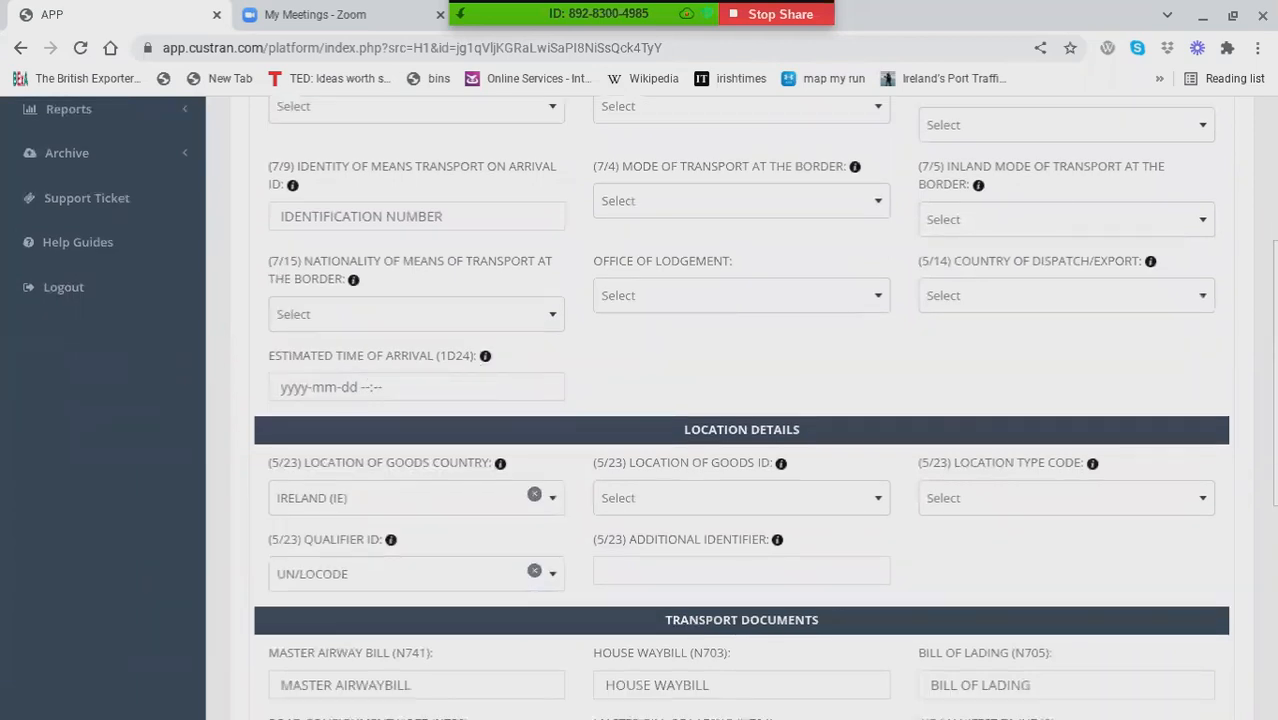
scroll(522, 482, "up", 7)
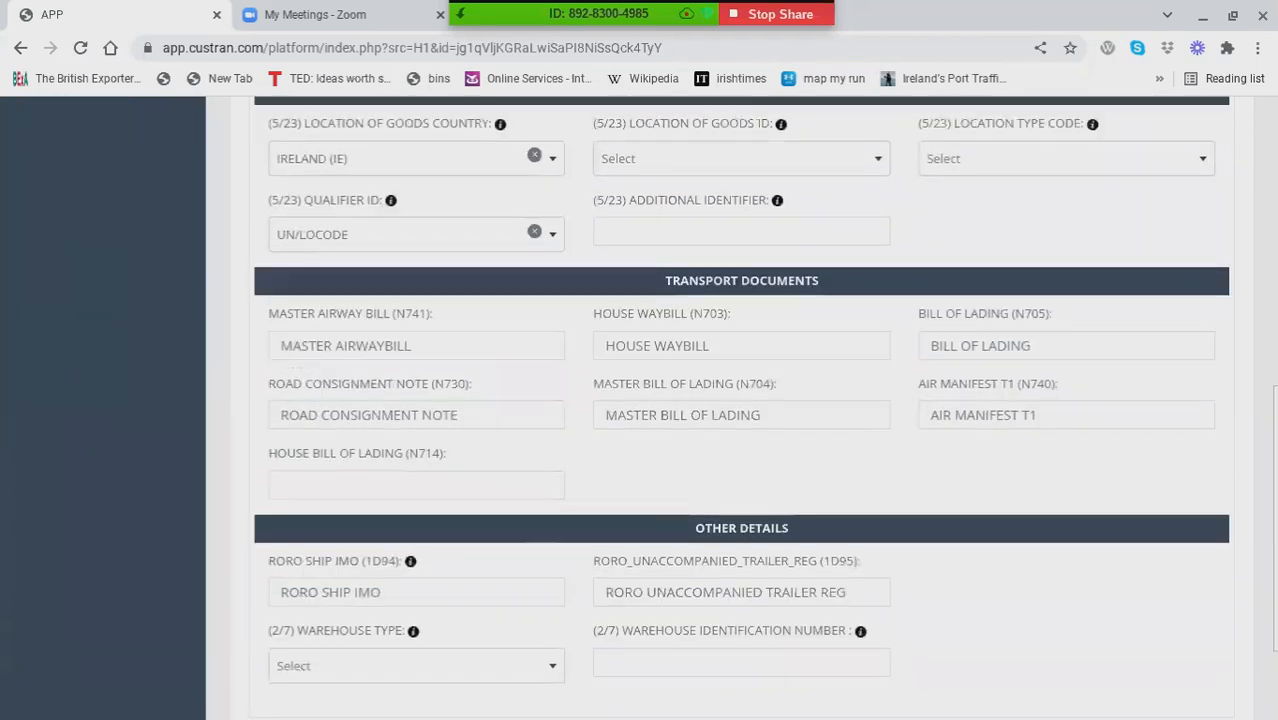
scroll(700, 300, "up", 6)
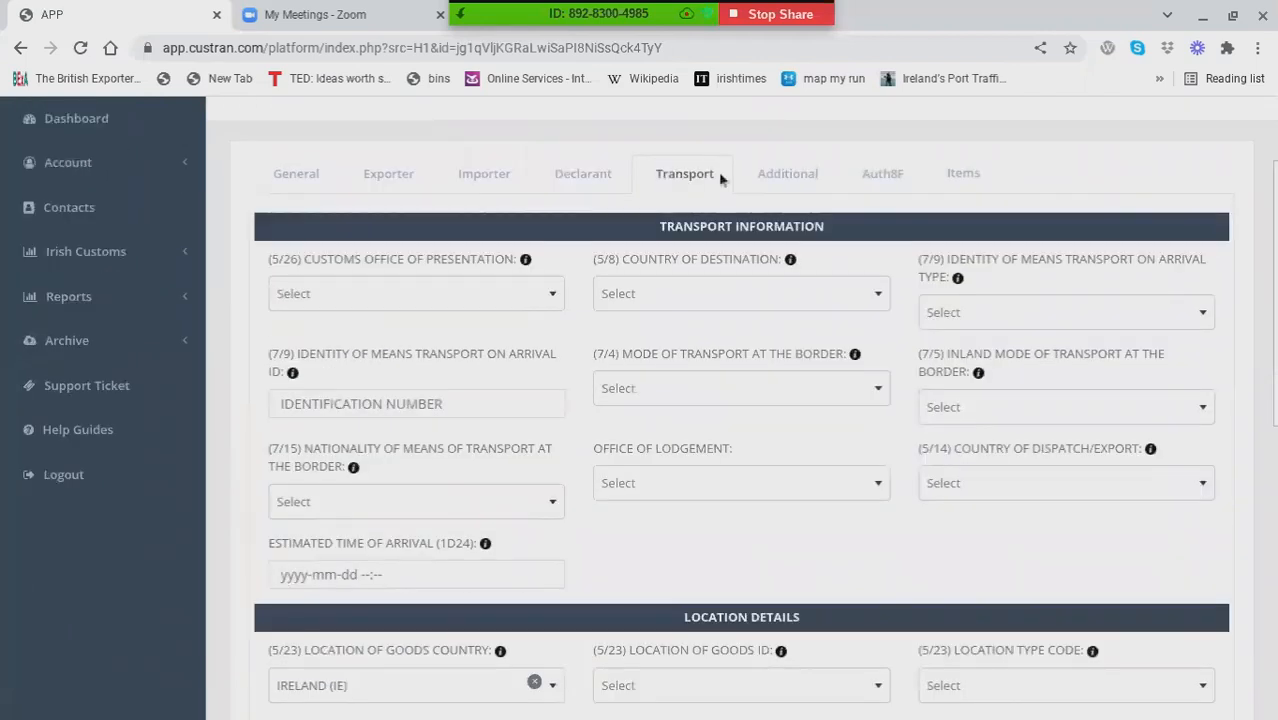
Step: Open item 001 of the declaration and fill its goods information from the saved product 87033190 / Nissan Qashqai
left_click(962, 177)
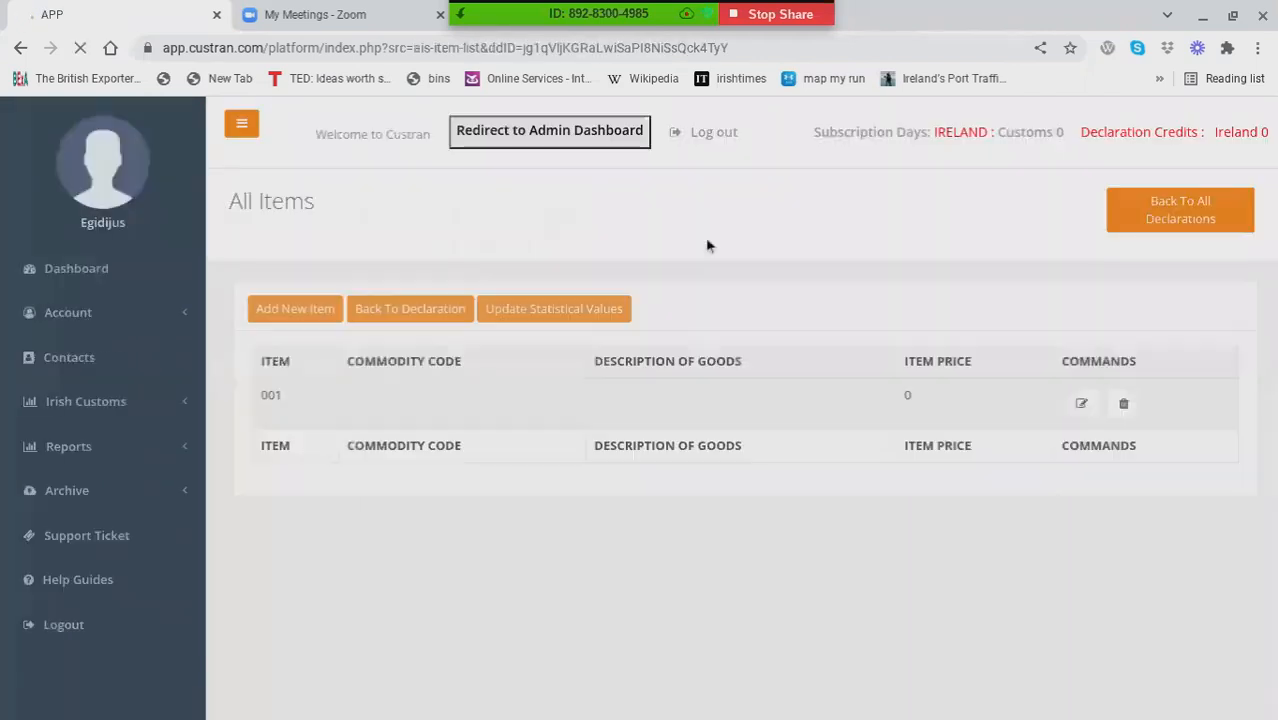
left_click(1077, 405)
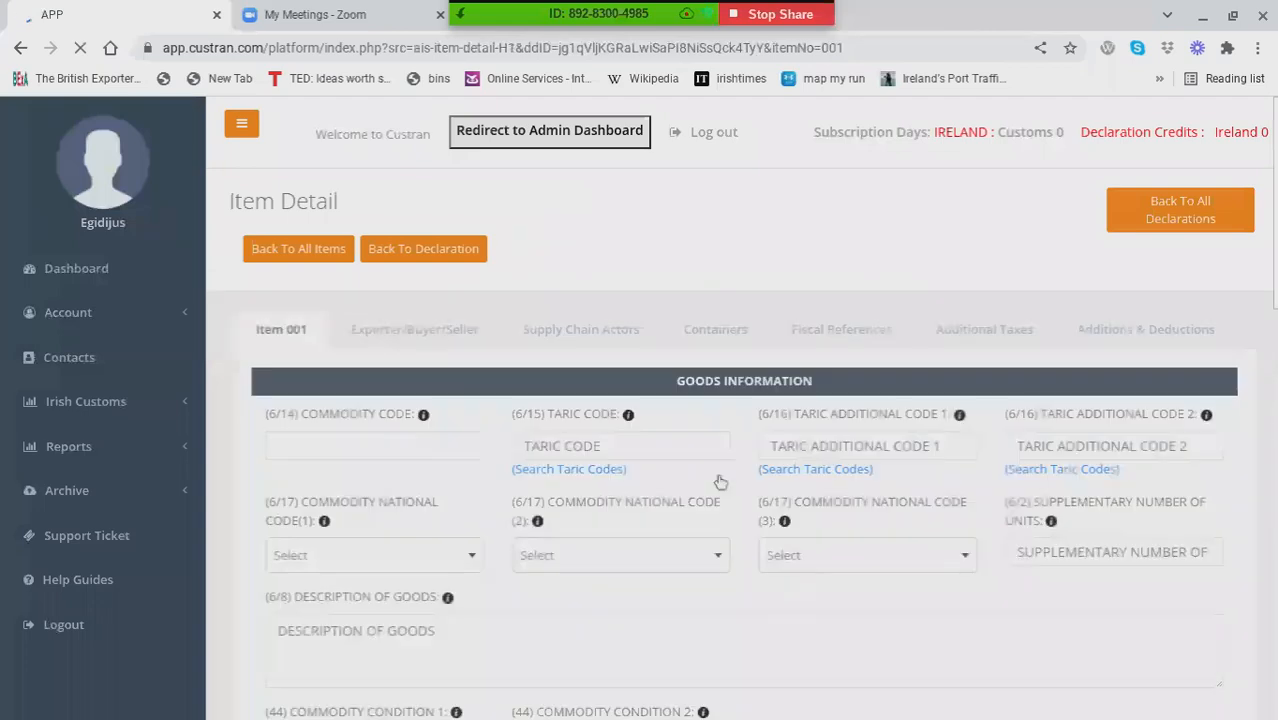
left_click(306, 443)
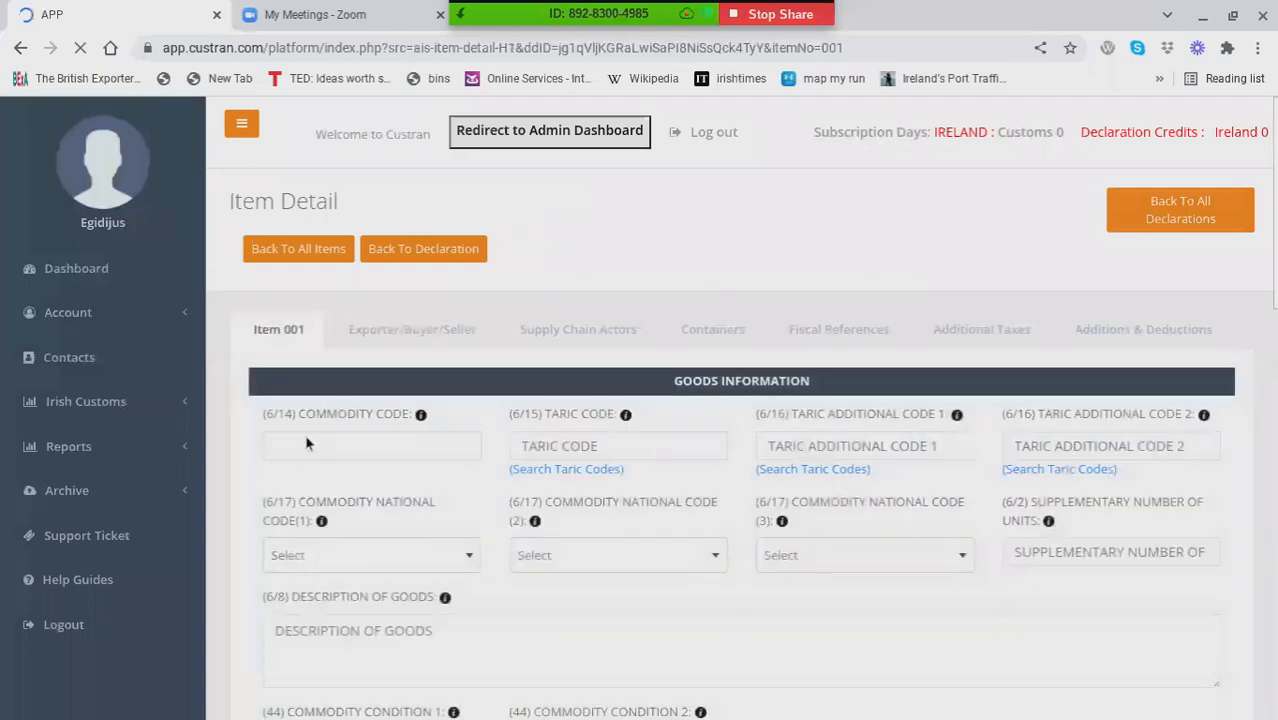
type("87")
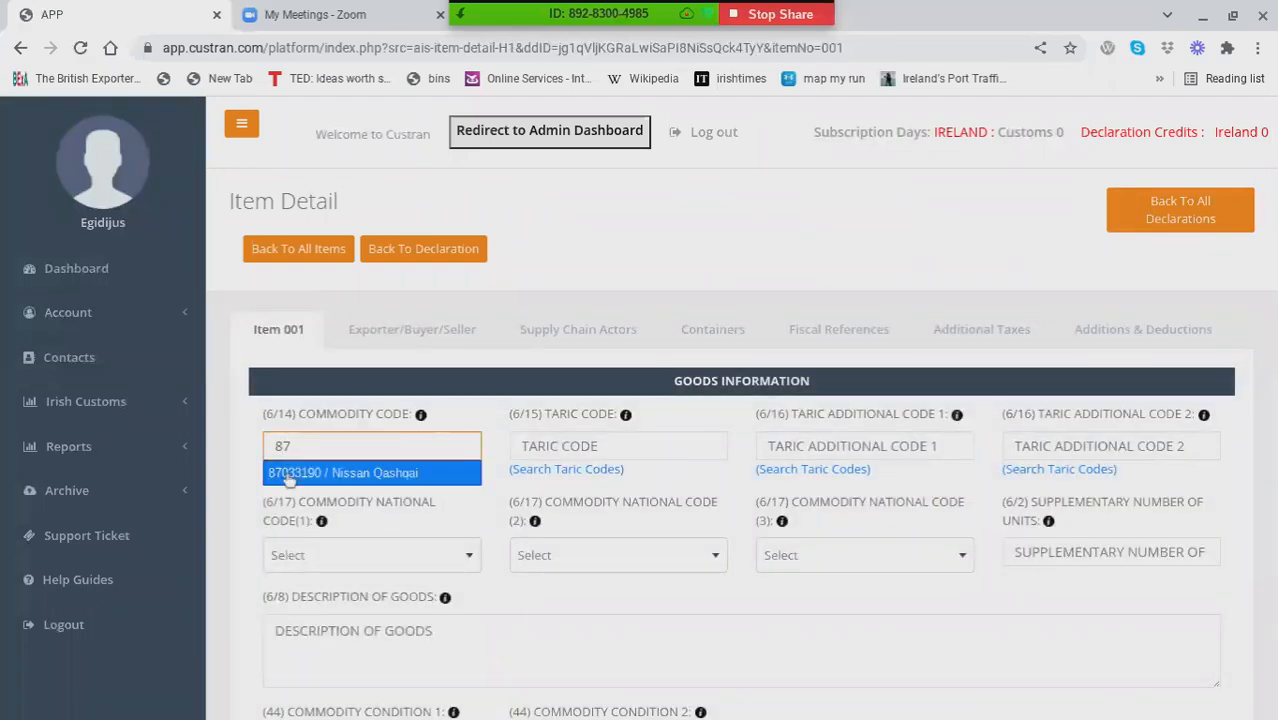
left_click(288, 476)
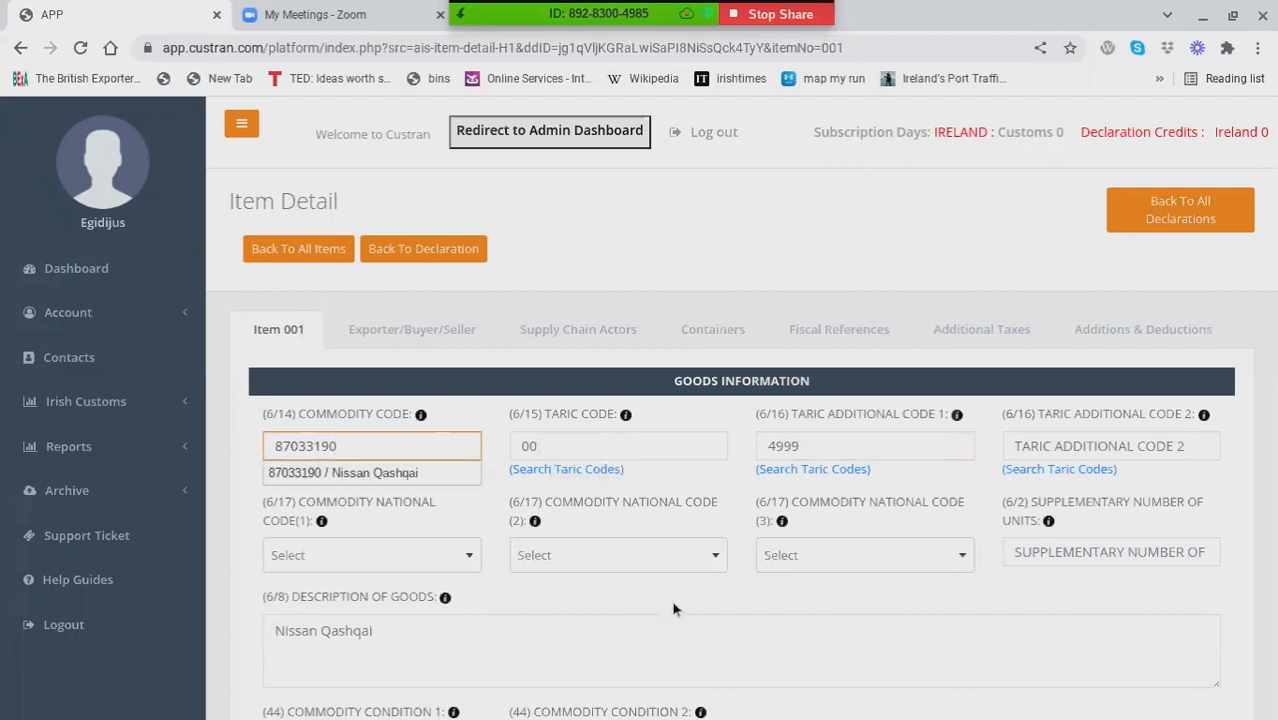
left_click(847, 597)
Step: Review item 001's origin, mass, procedure codes, preference codes, package details and value details
scroll(847, 597, "down", 2)
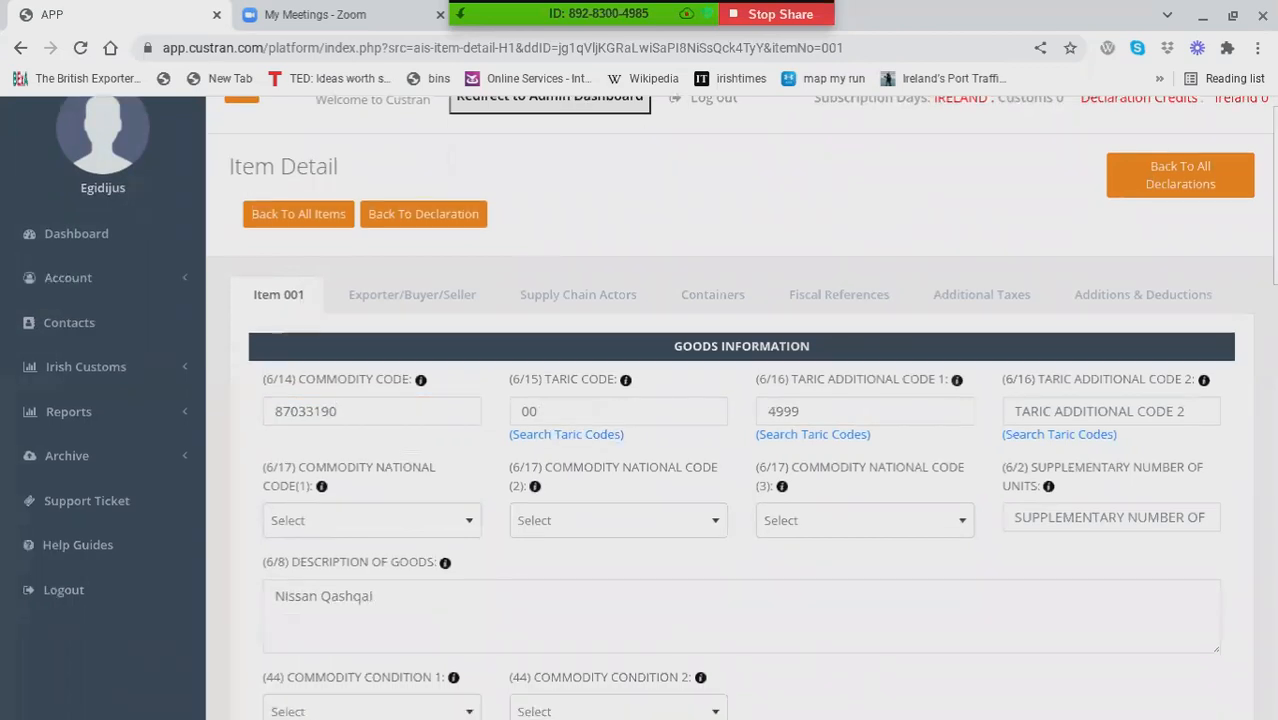
scroll(519, 320, "down", 5)
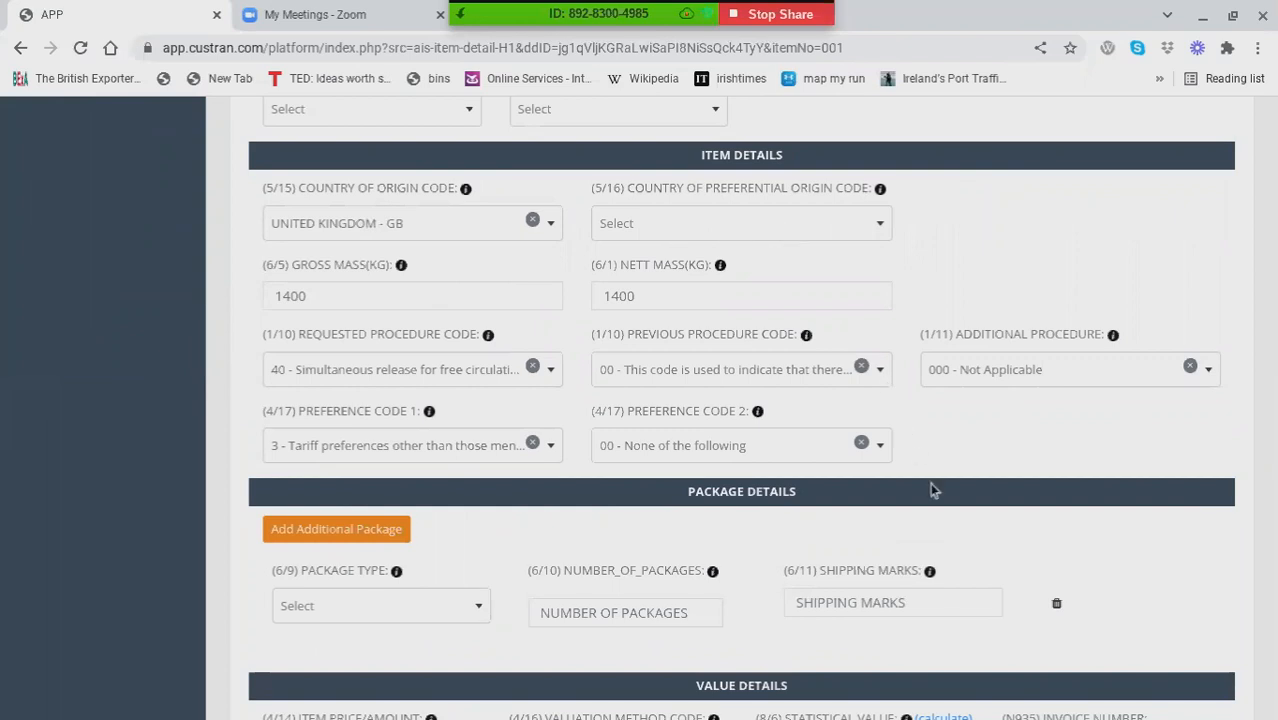
scroll(930, 482, "down", 5)
scroll(741, 410, "up", 6)
scroll(741, 410, "up", 5)
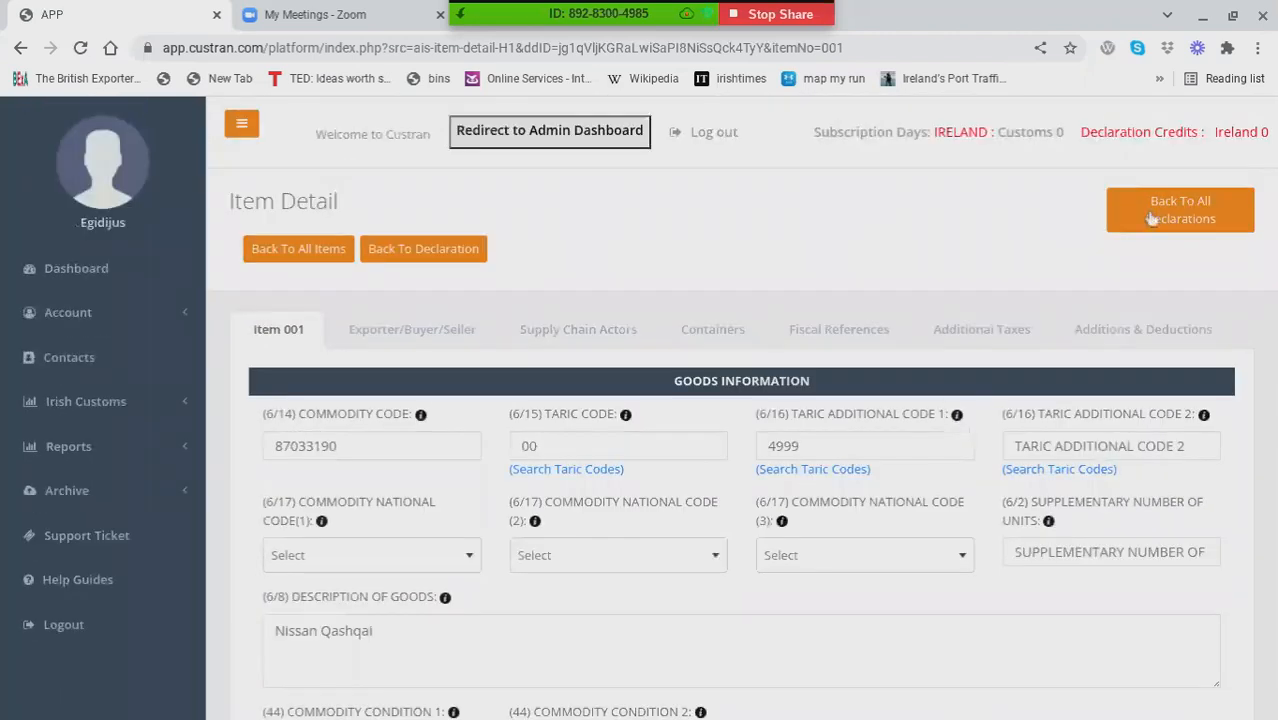
Step: Return to the list of all declarations and open the SAD PDF of the released H1 declaration created 22 Jun 2021
left_click(1183, 217)
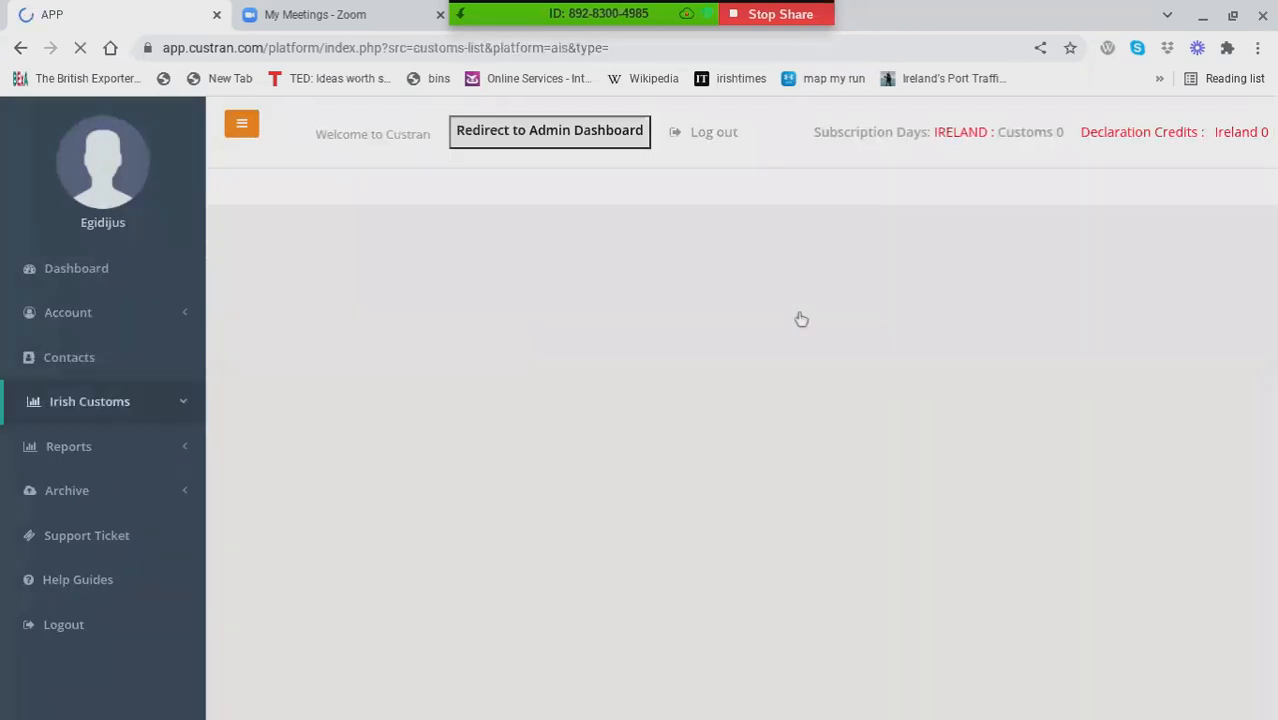
scroll(676, 573, "down", 4)
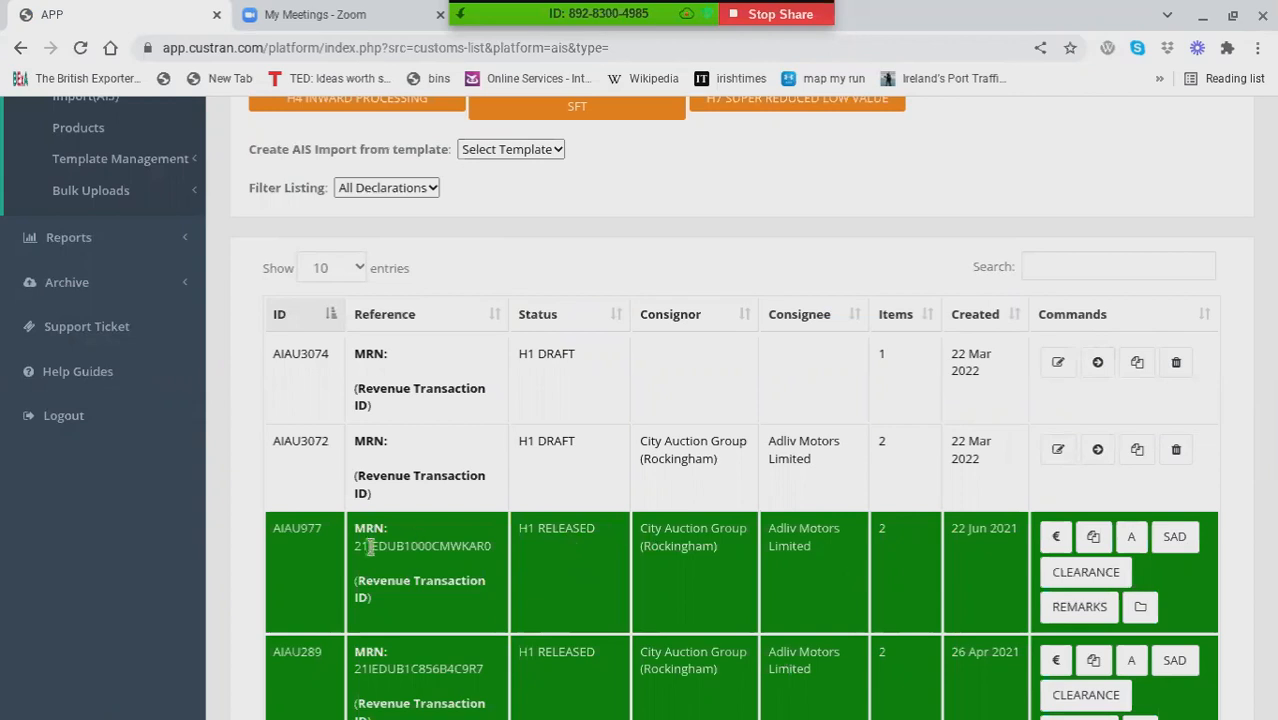
left_click(1172, 538)
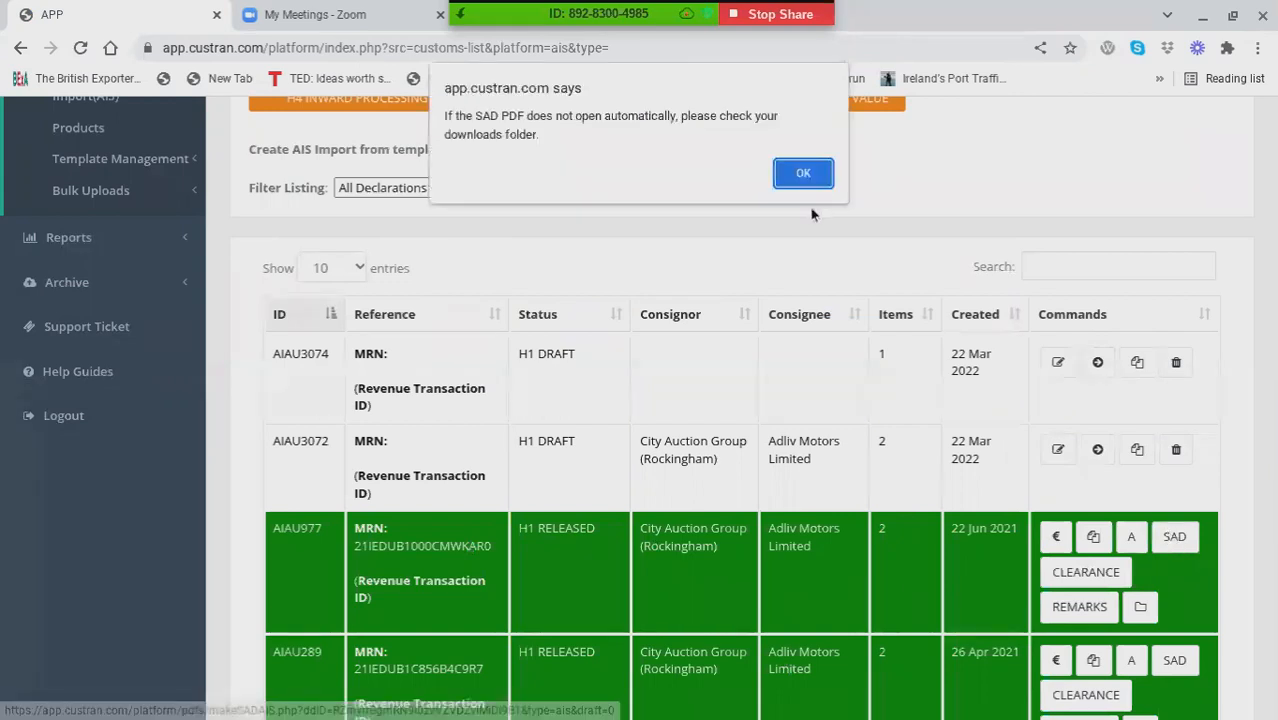
left_click(806, 172)
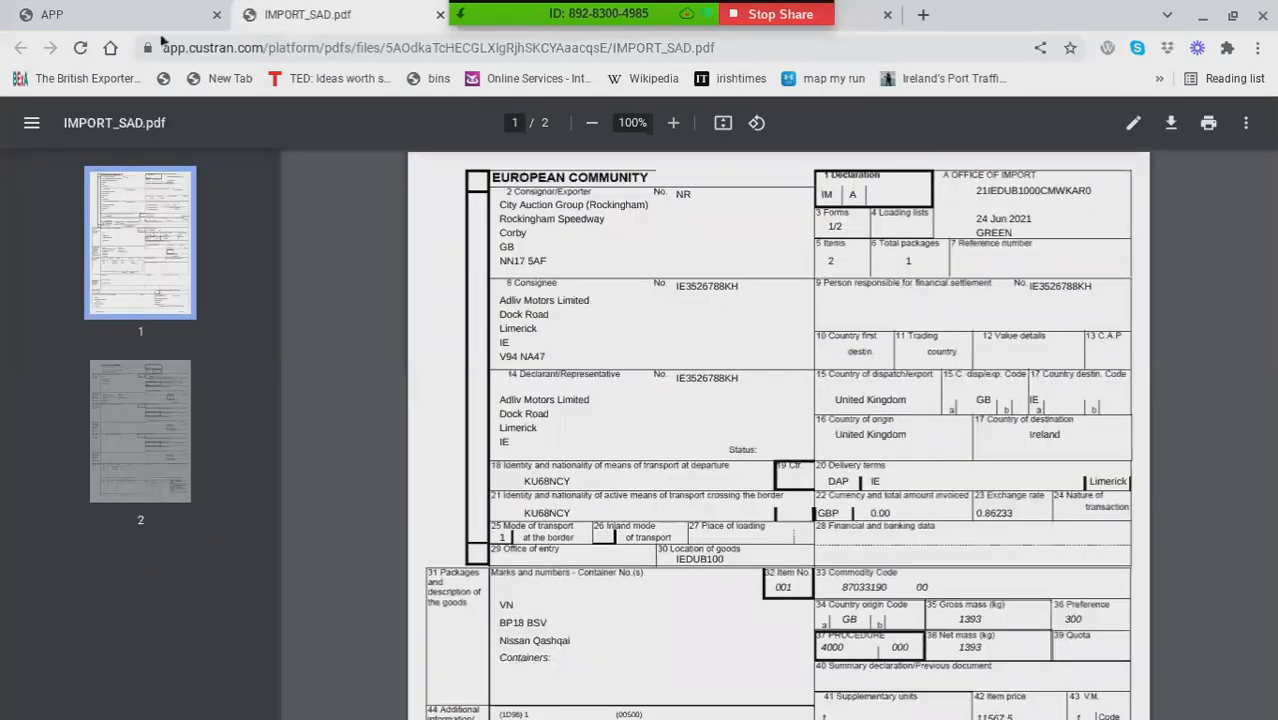
Step: View the clearance slip PDF of the released declaration created 22 Jun 2021, and return to the declarations list
left_click(150, 16)
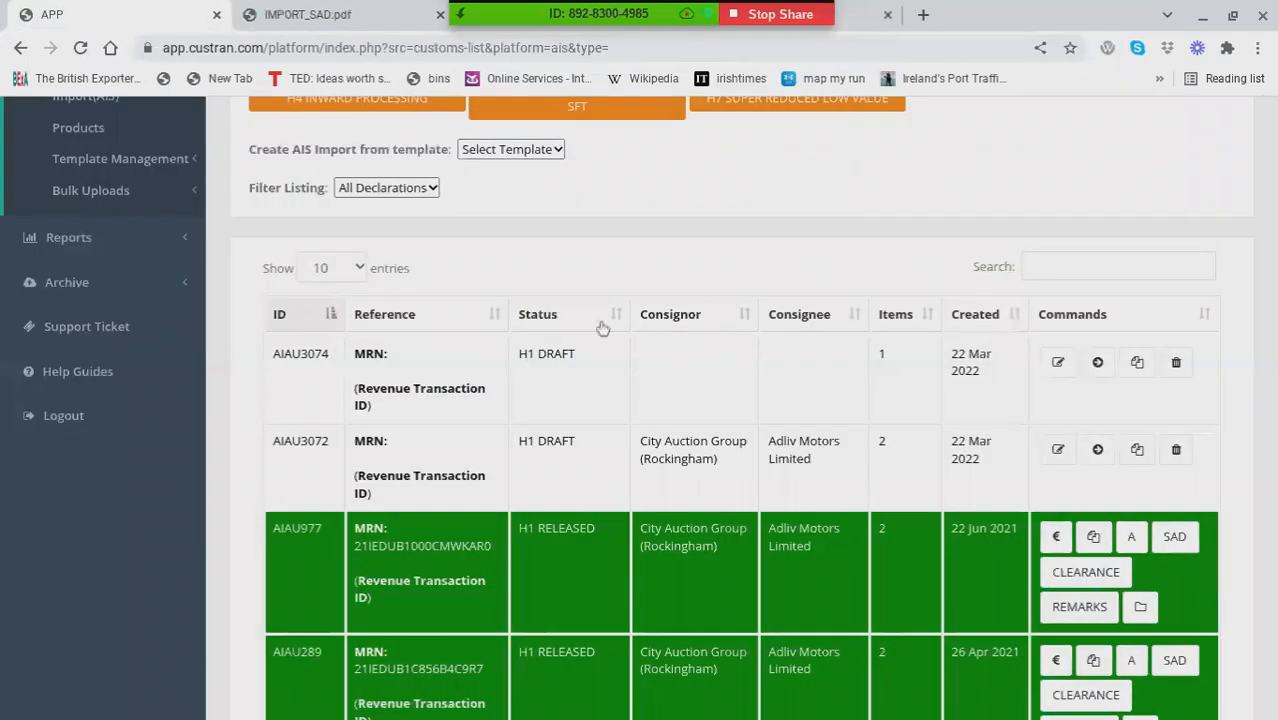
left_click(1127, 573)
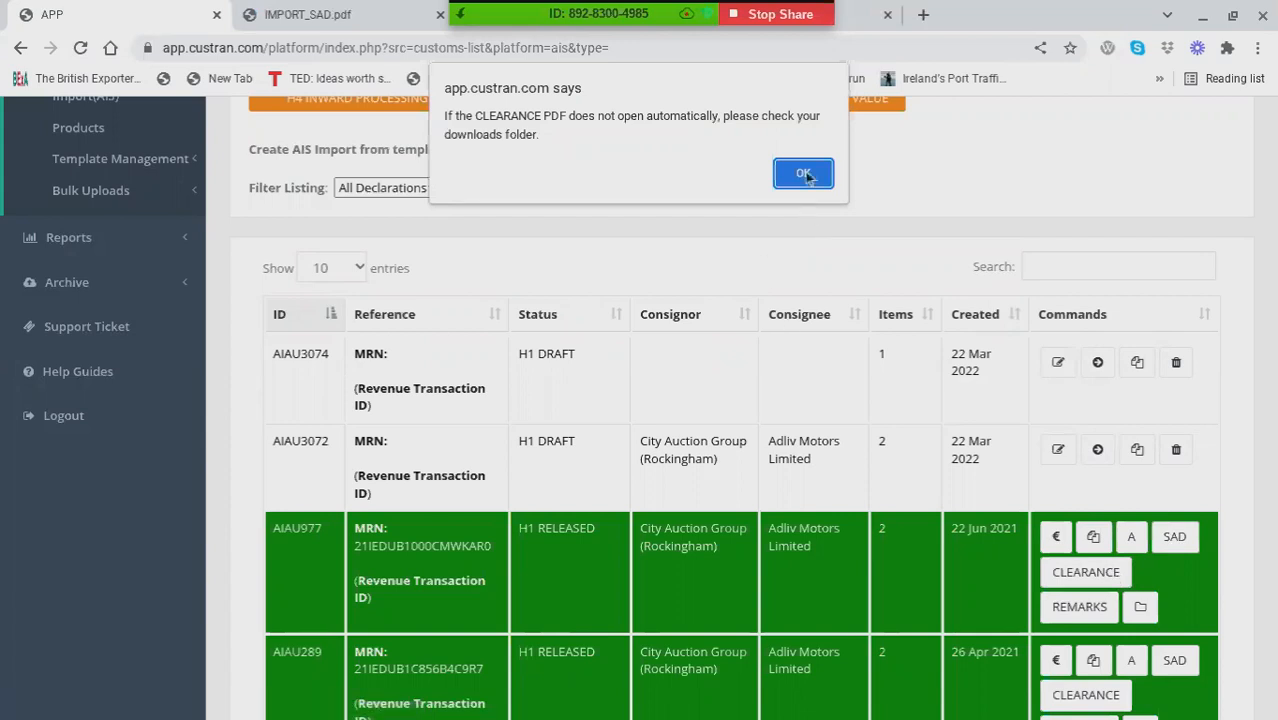
left_click(804, 174)
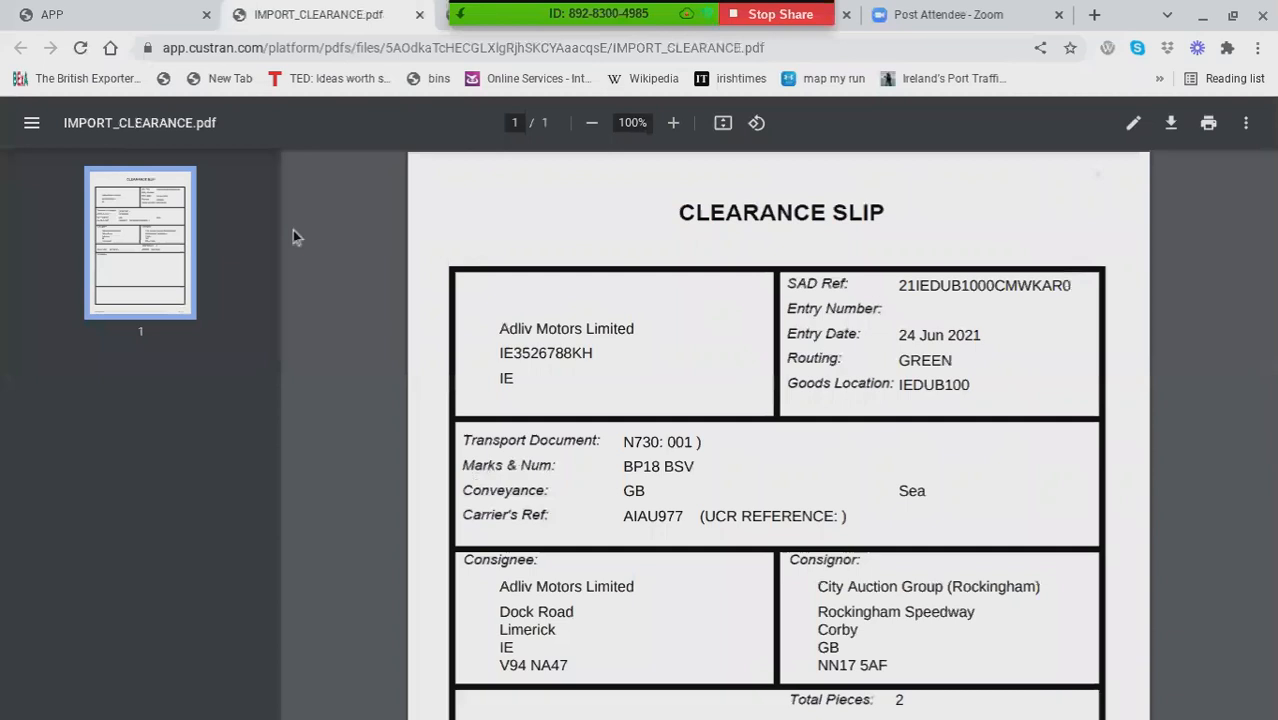
left_click(121, 15)
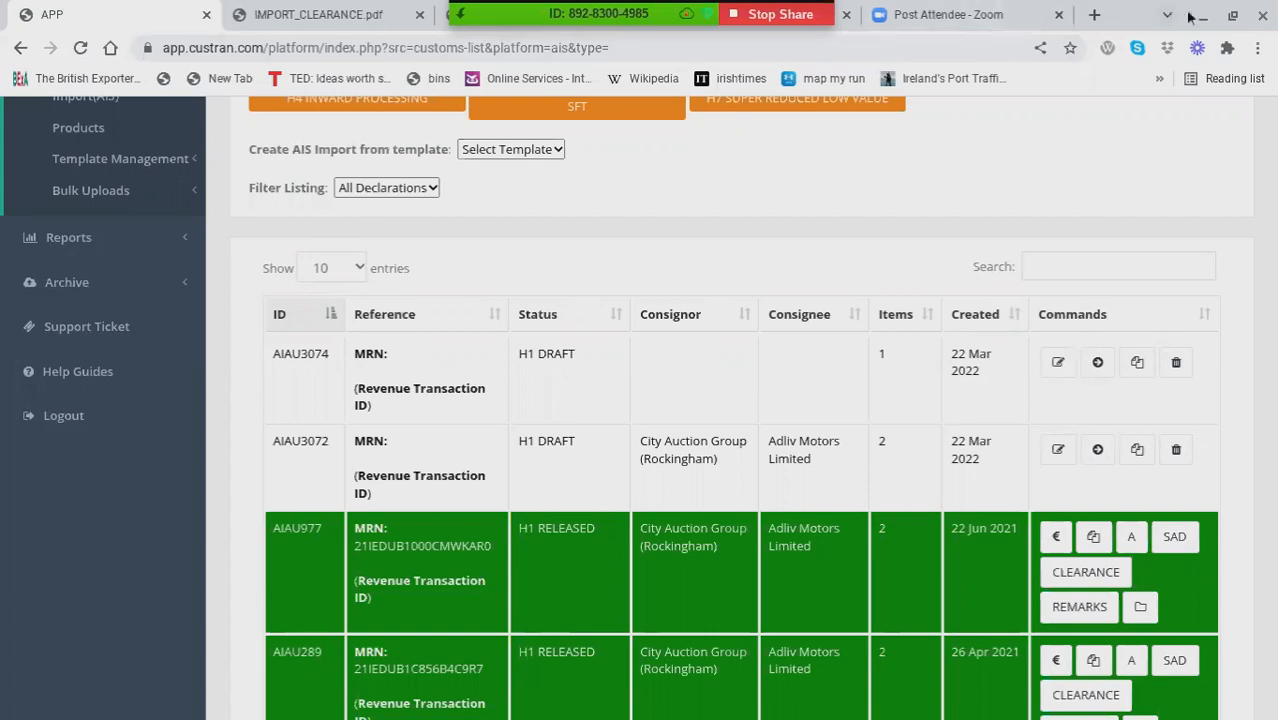
left_click(1004, 12)
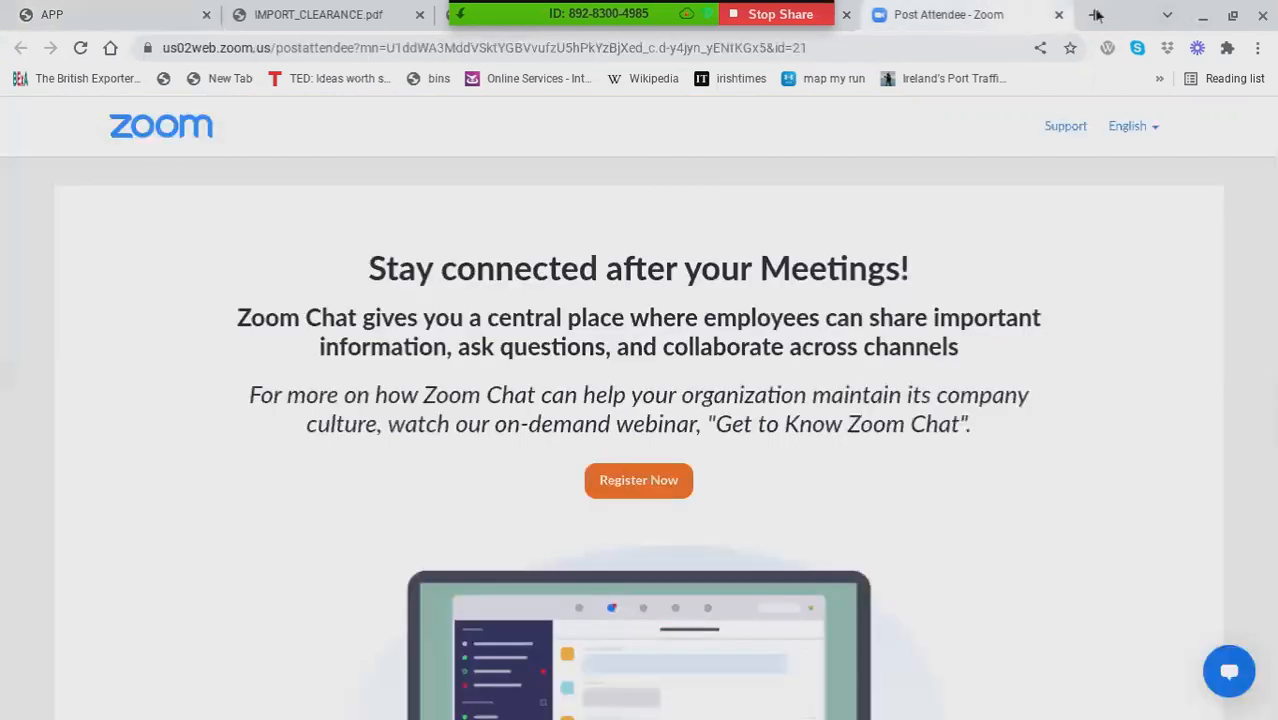
left_click(1197, 16)
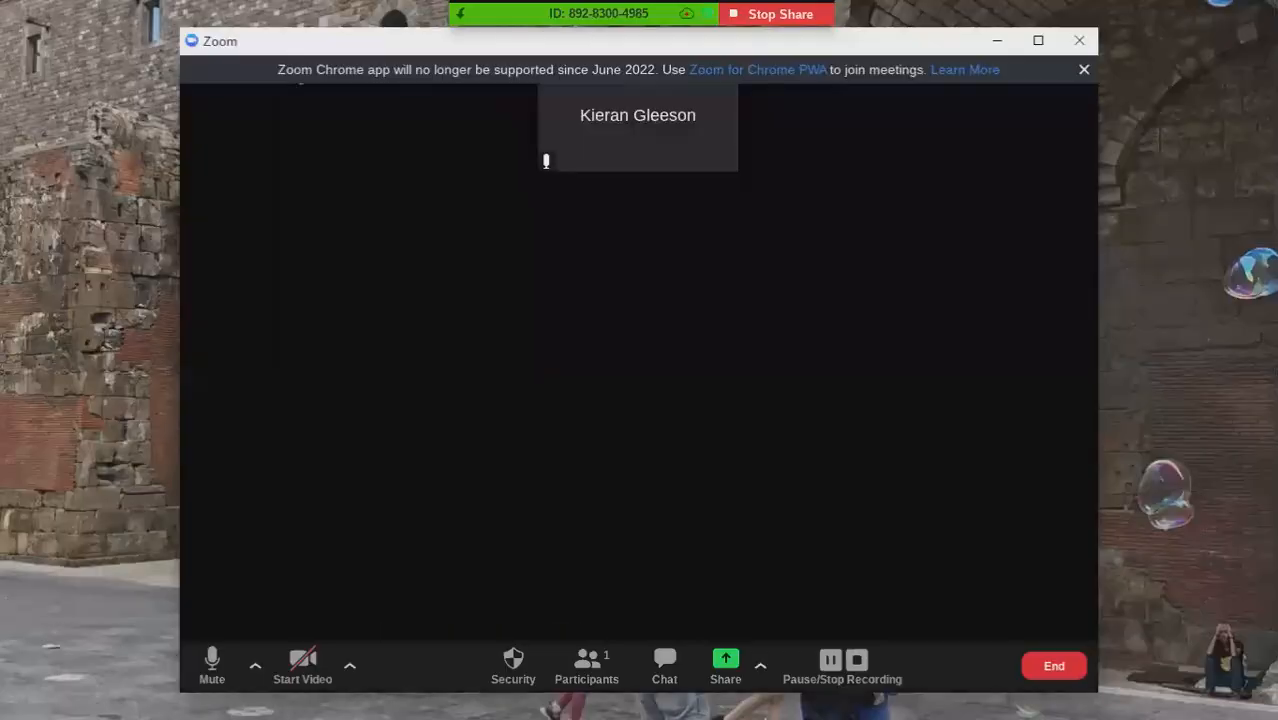